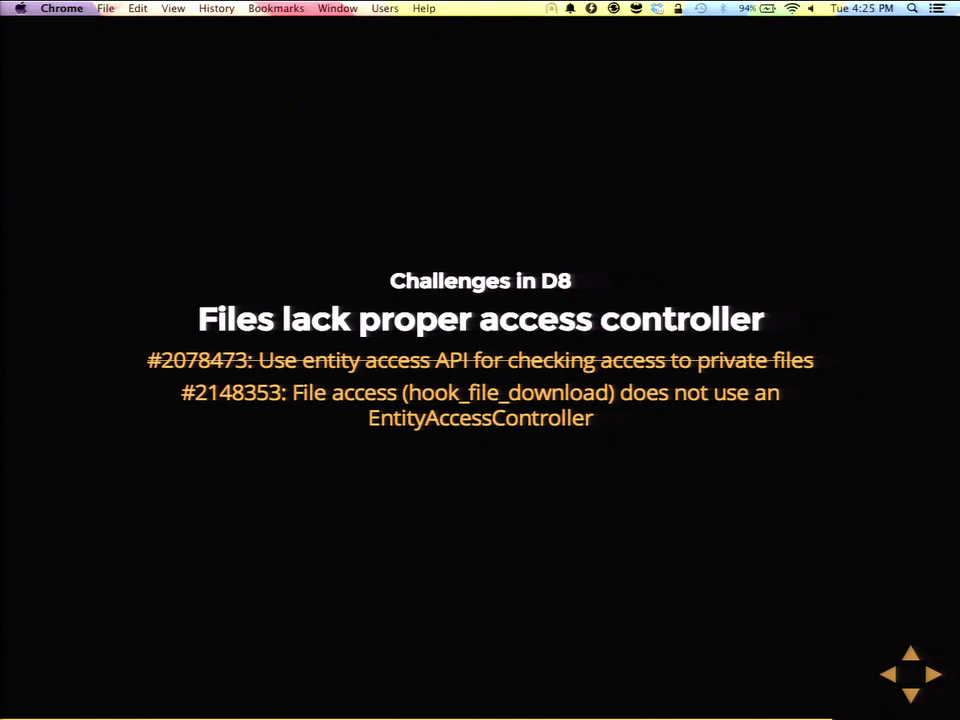
key("Page_Down")
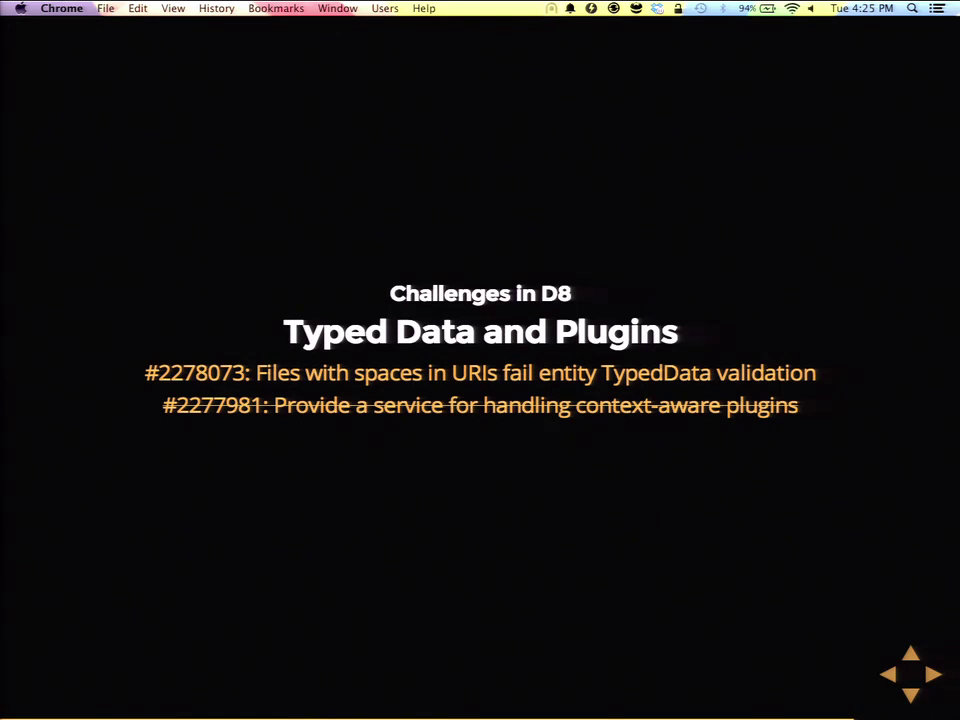
key("Down")
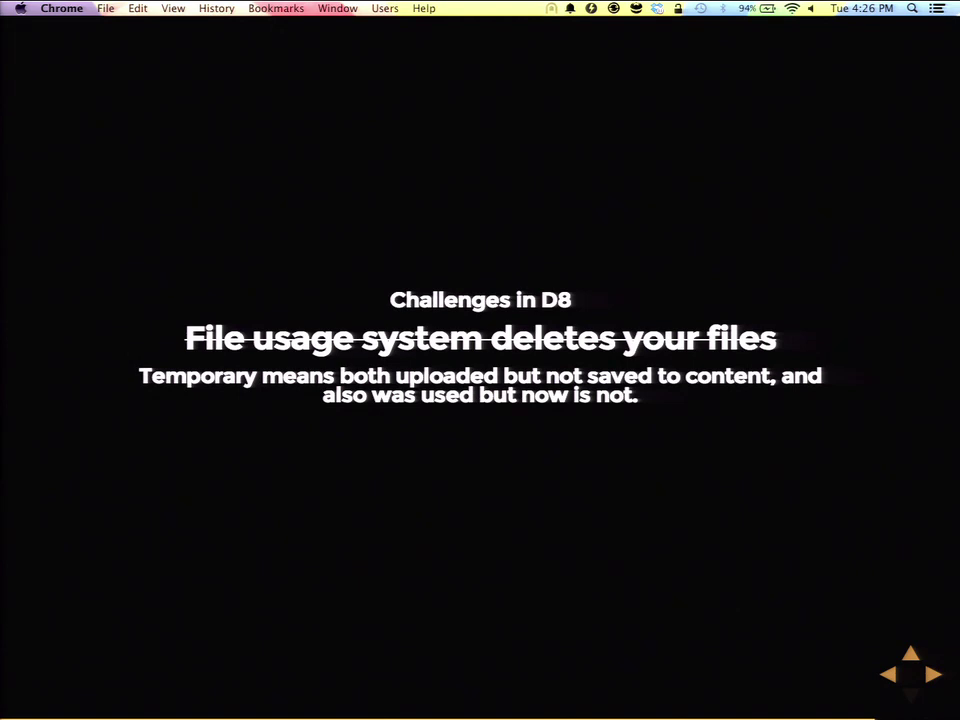
key("Right")
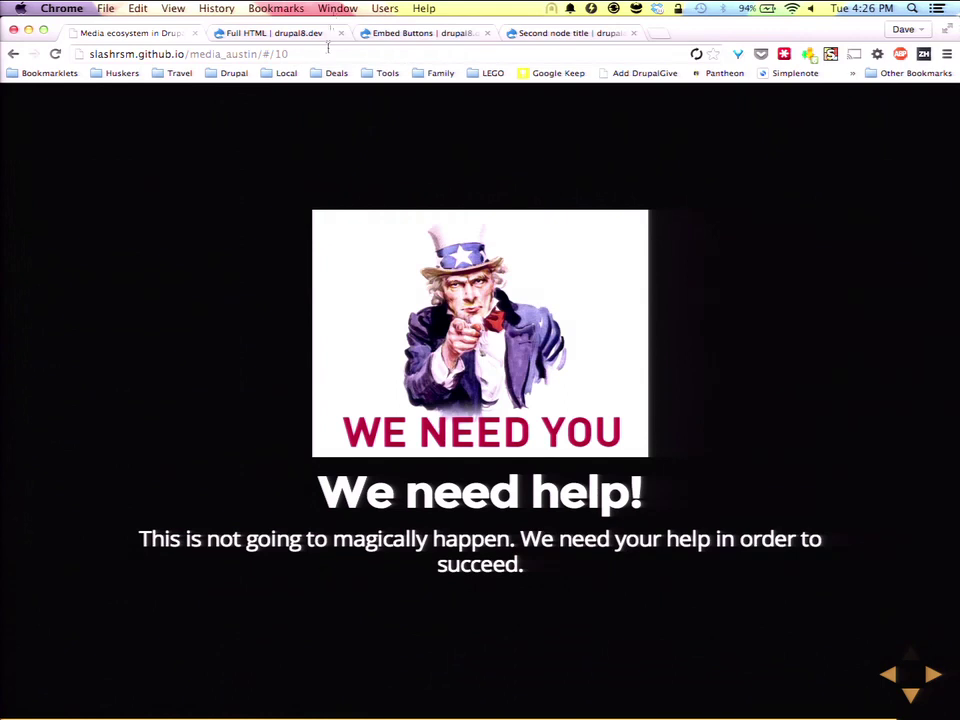
- Review the Full HTML text format's enabled filters and the embed buttons in its active CKEditor toolbar
left_click(278, 32)
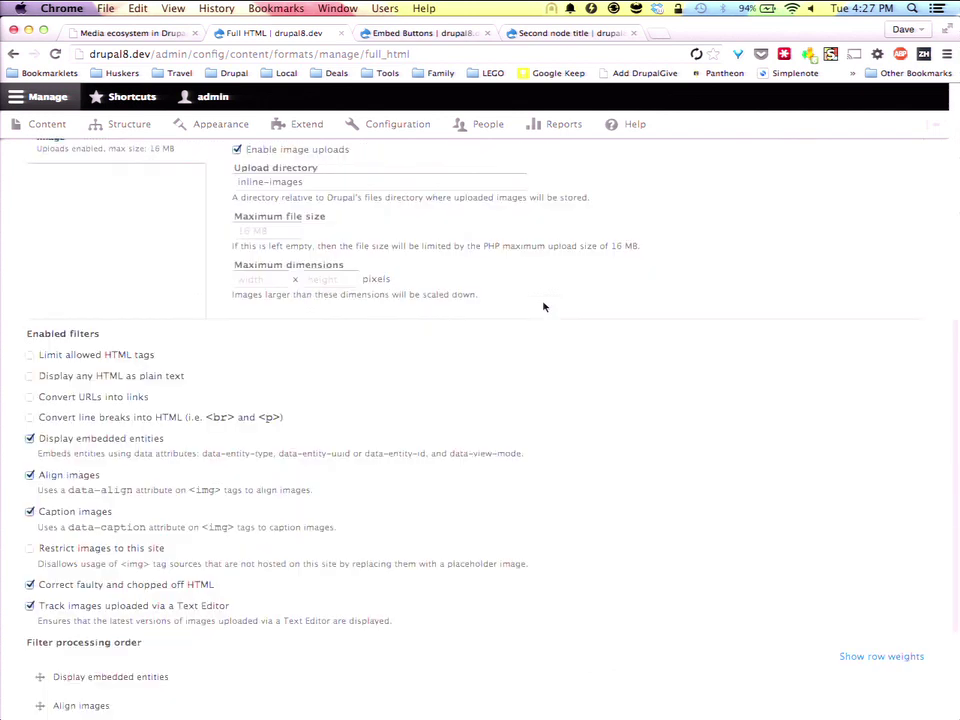
scroll(544, 307, "down", 3)
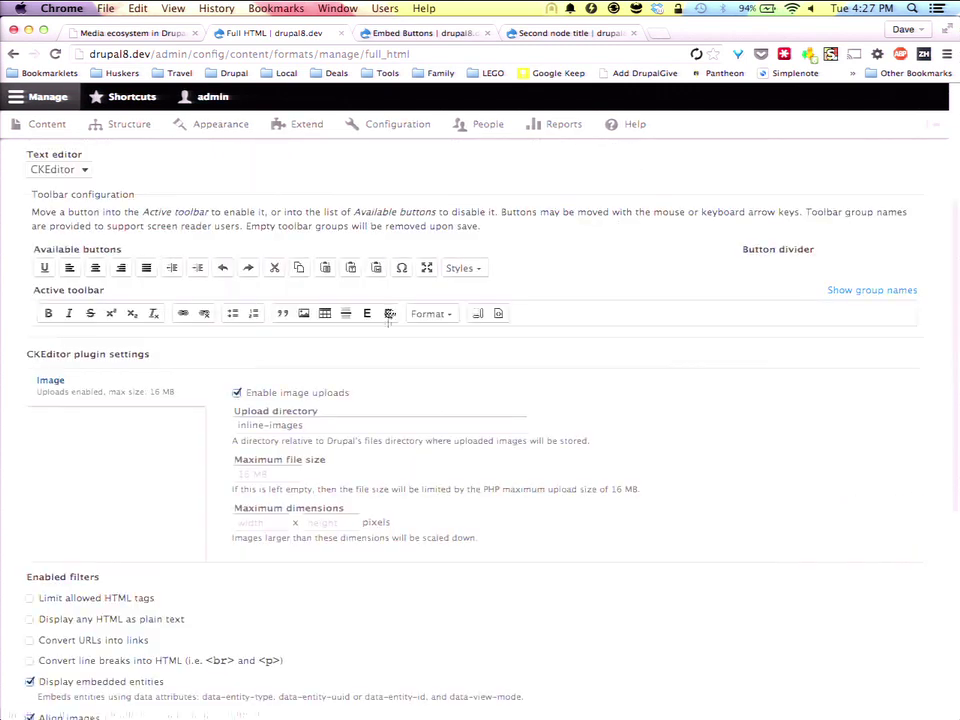
left_click_drag(389, 318, 368, 314)
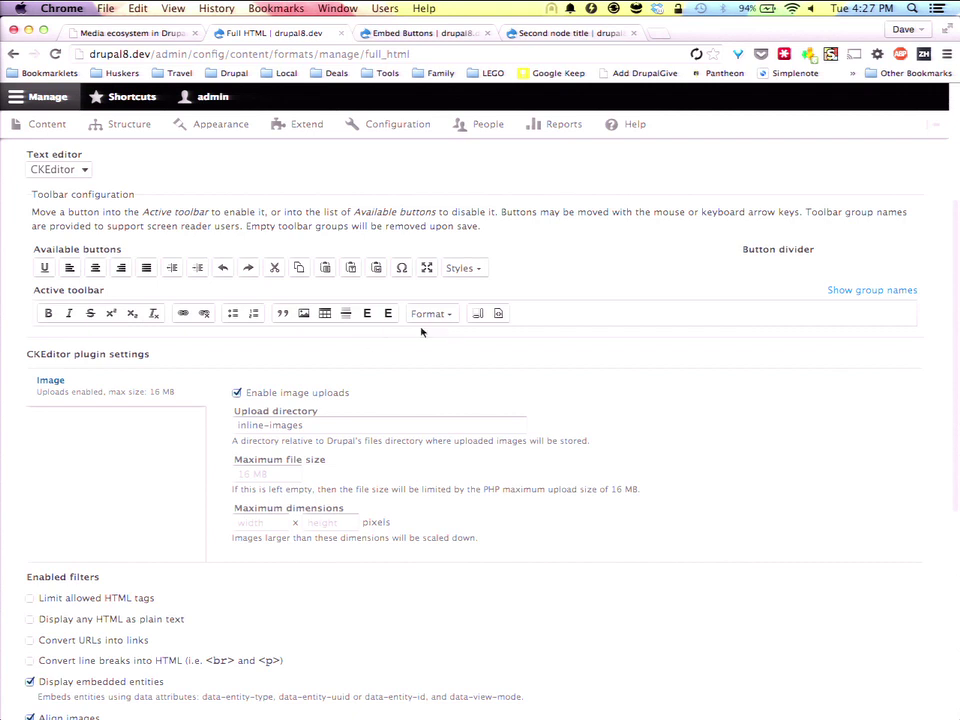
- Open the form for adding an embed button and look through the entity types it offers
left_click(424, 36)
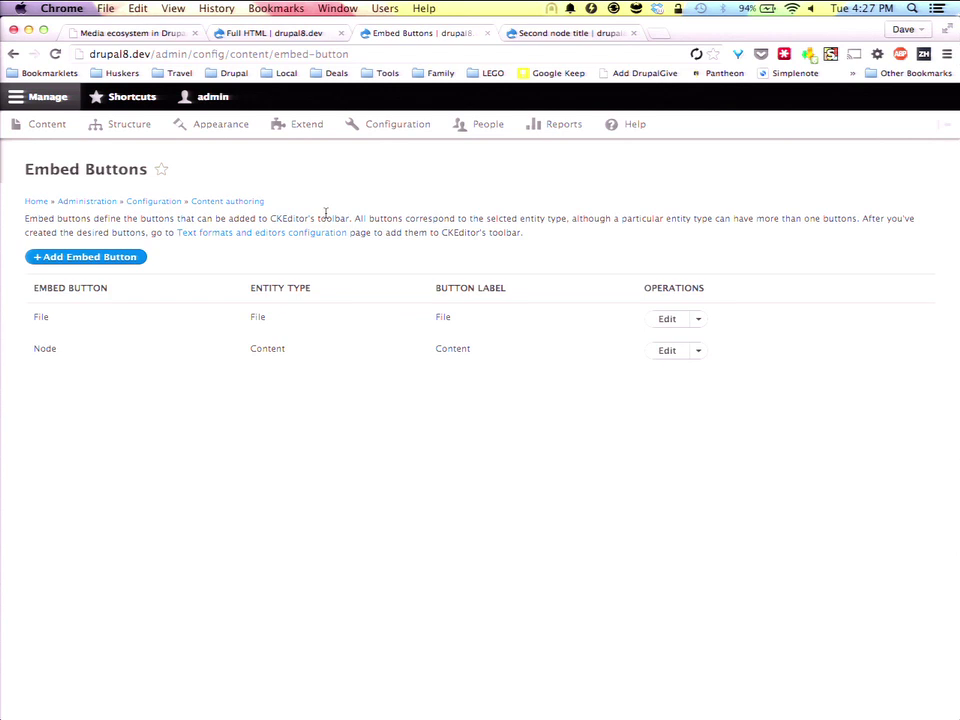
left_click(80, 258)
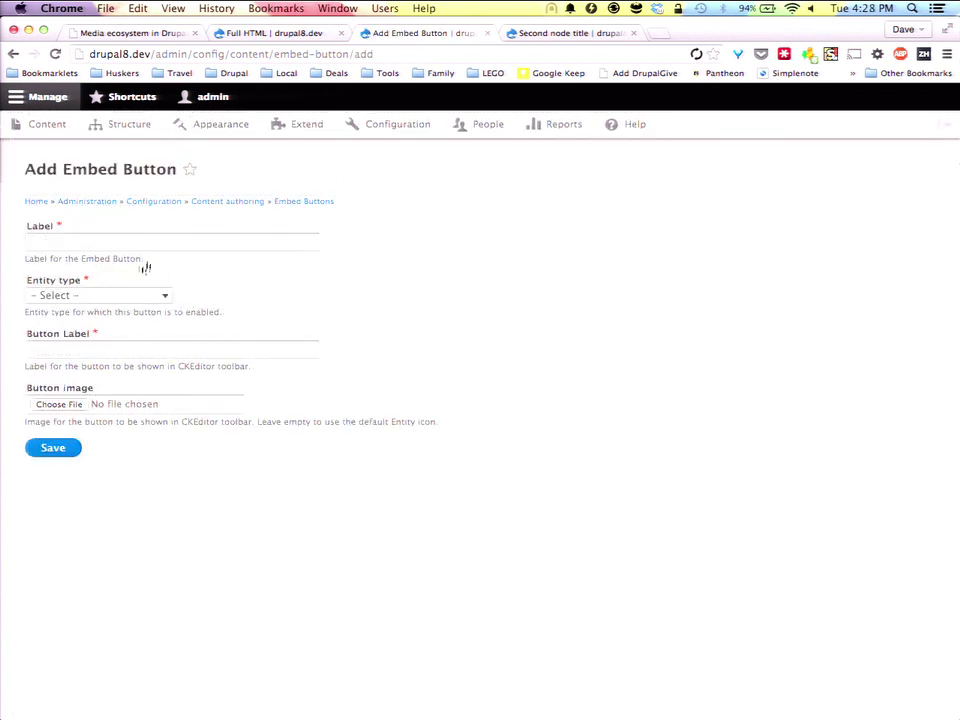
left_click(101, 296)
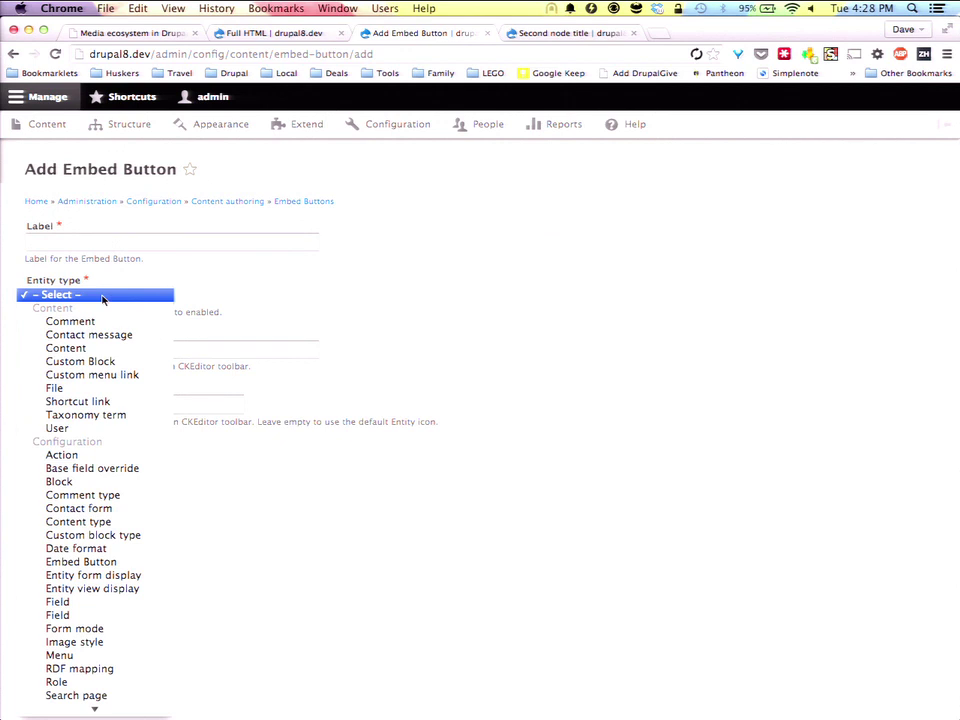
left_click(101, 296)
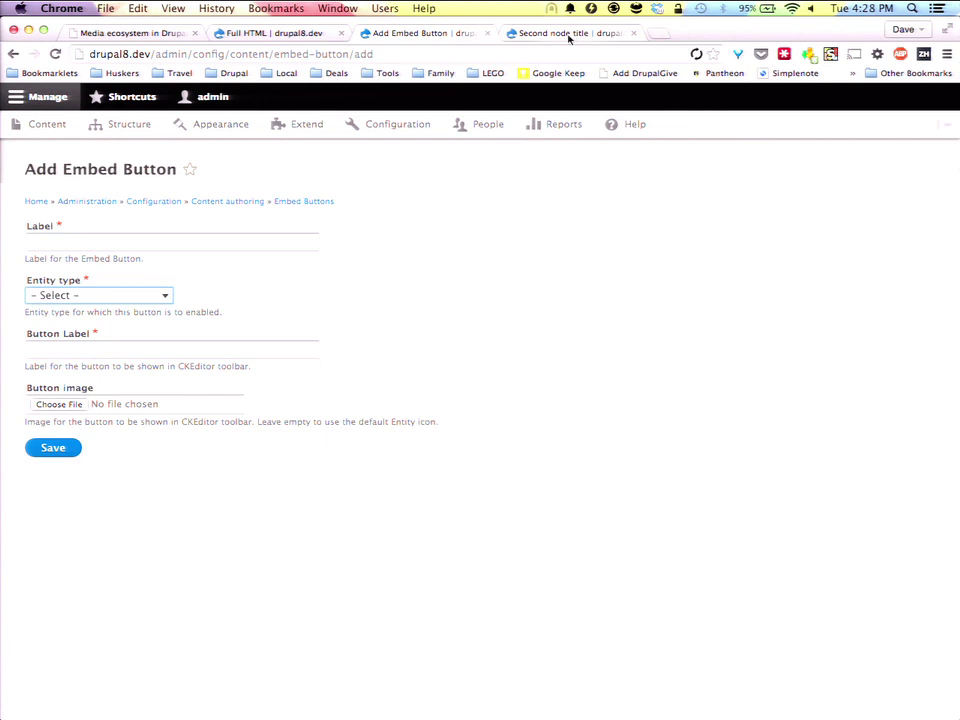
- Look over the "Second node title" article and the home page's list of both nodes
left_click(569, 35)
scroll(373, 236, "down", 2)
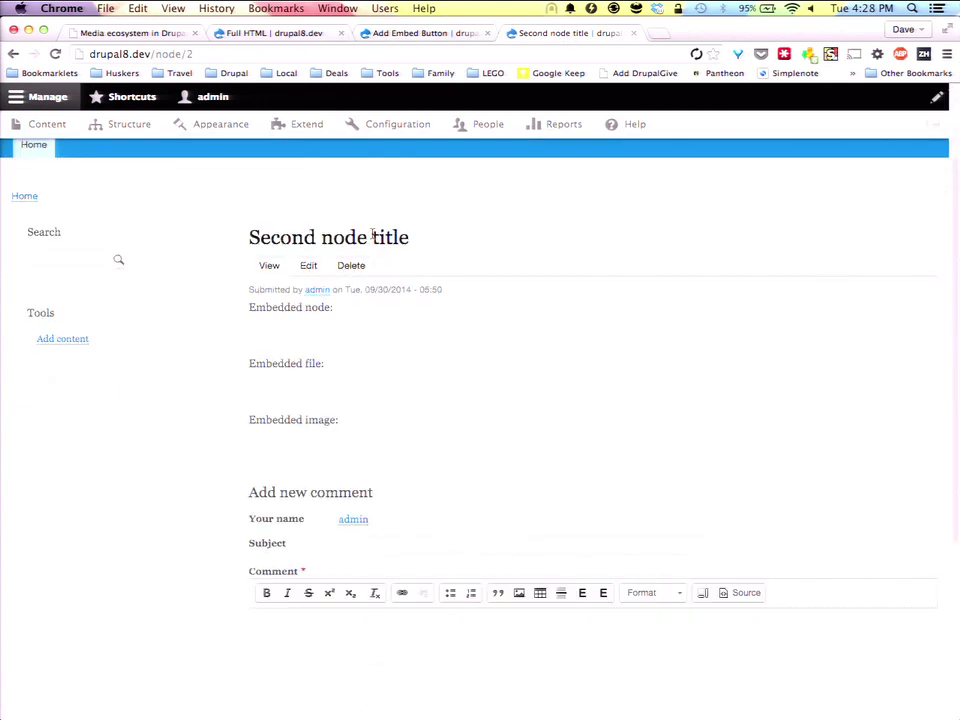
scroll(156, 150, "up", 1)
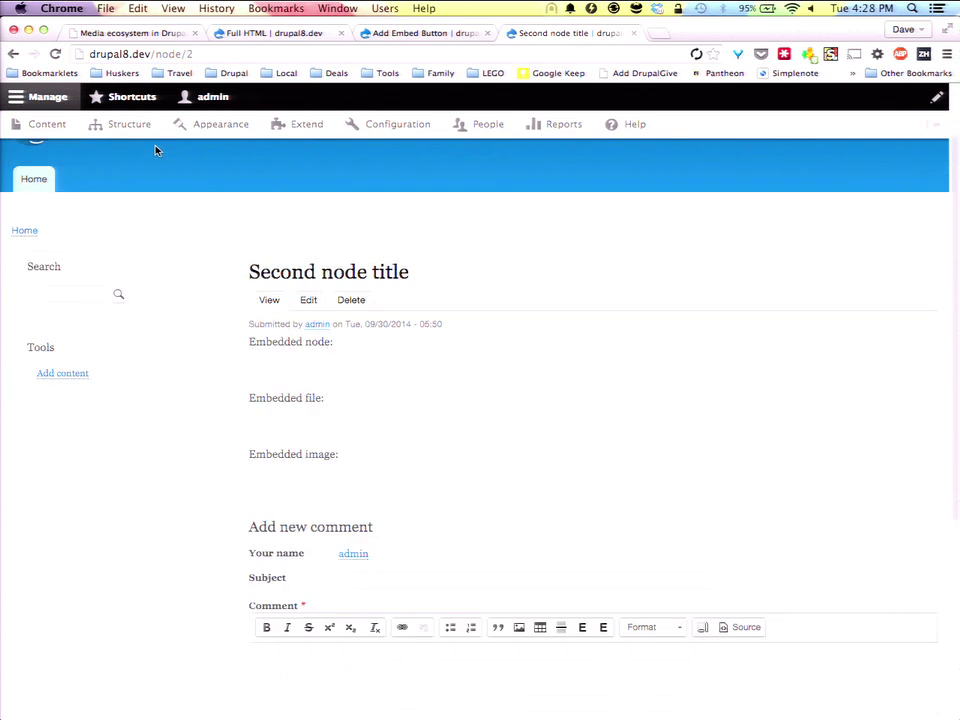
scroll(156, 150, "up", 2)
left_click(129, 193)
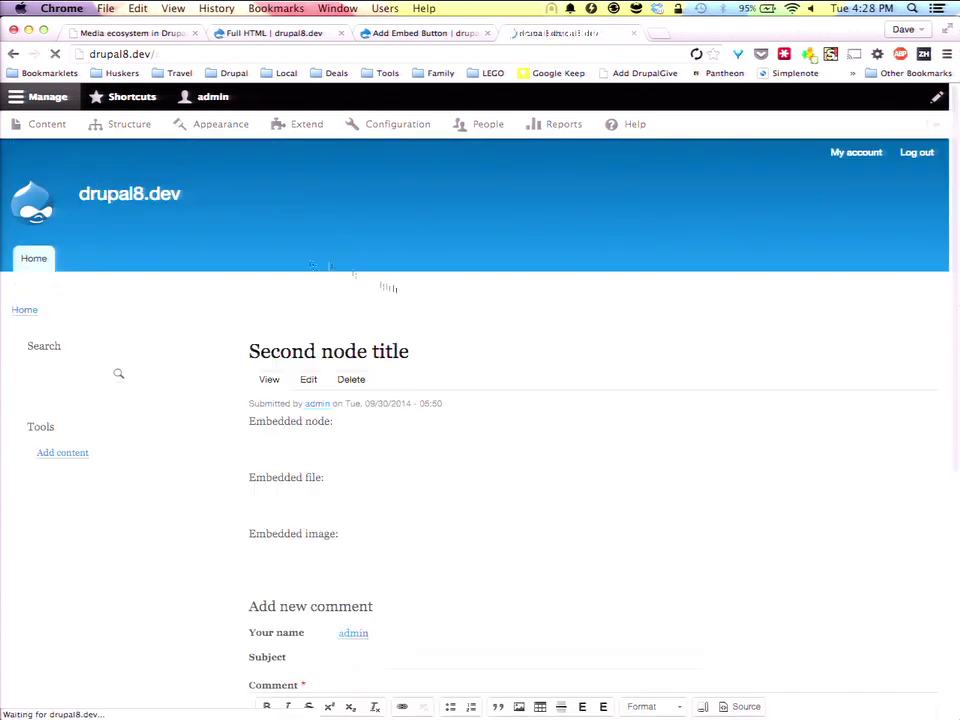
scroll(392, 284, "down", 5)
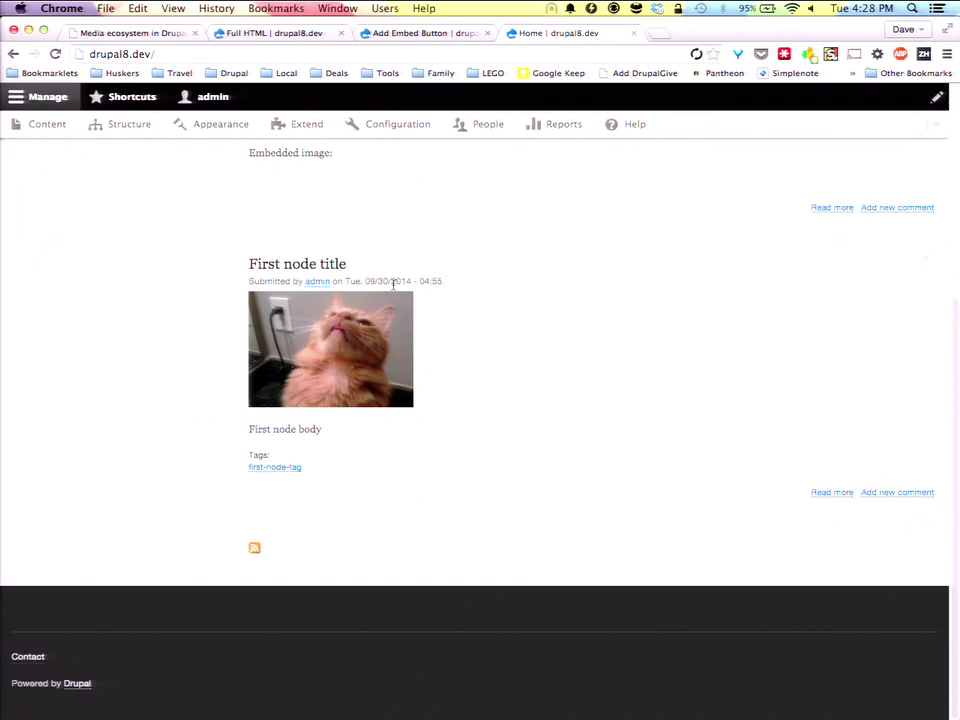
scroll(392, 284, "up", 5)
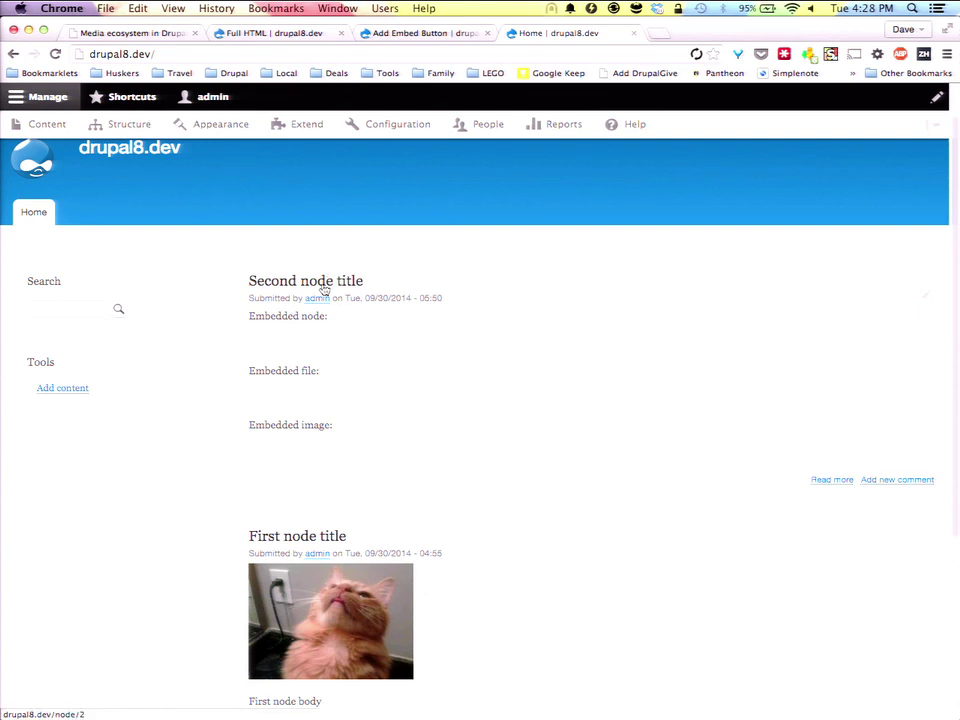
- Open the "Second node title" article for editing and place the text cursor on the empty line under "Embedded node:"
left_click(323, 288)
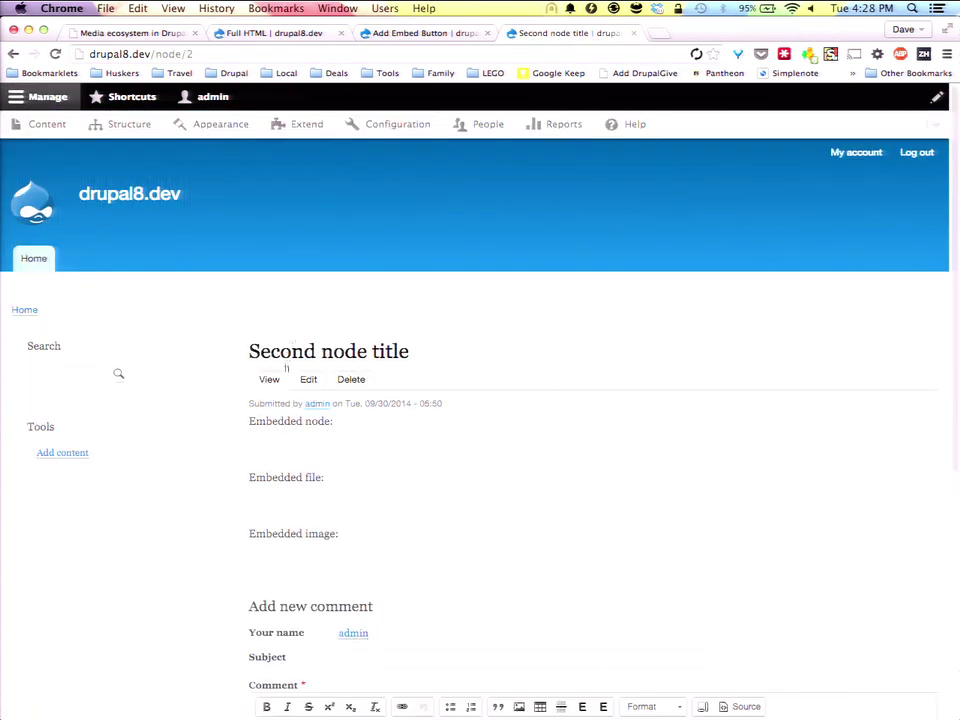
left_click(308, 381)
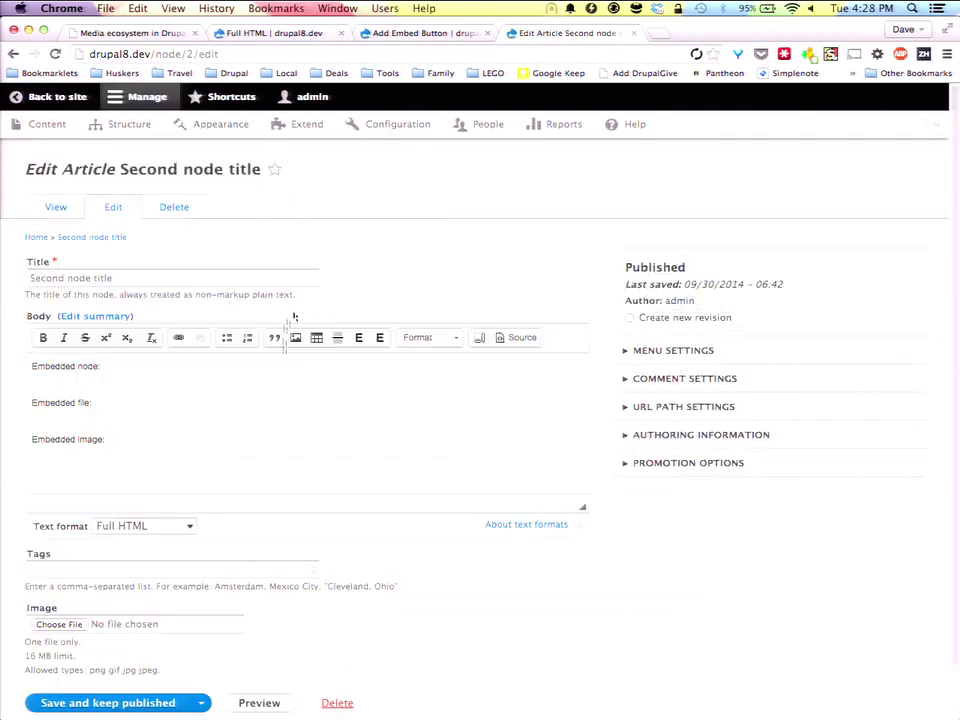
left_click(146, 317)
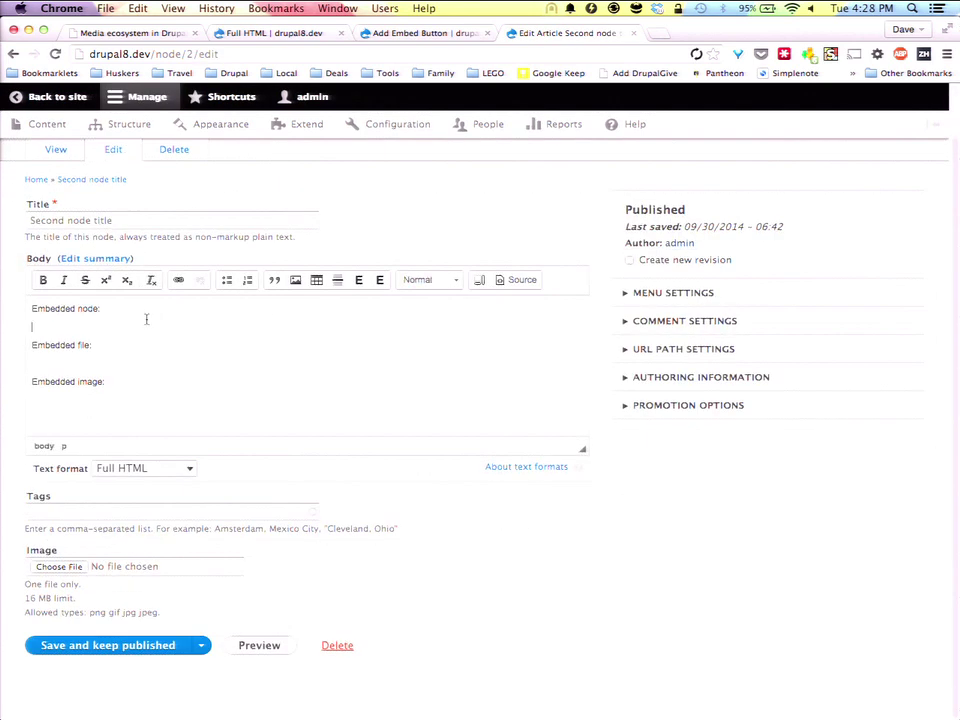
- Start inserting embedded content in the body and choose entity ID 1 as the content to embed
left_click(362, 286)
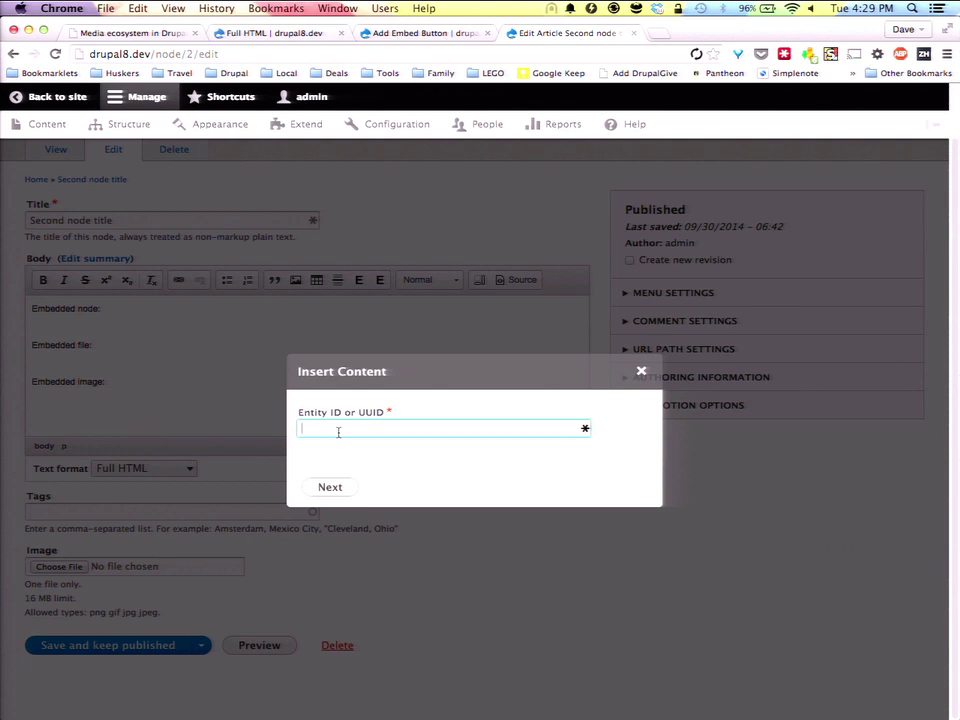
type("1")
left_click(330, 487)
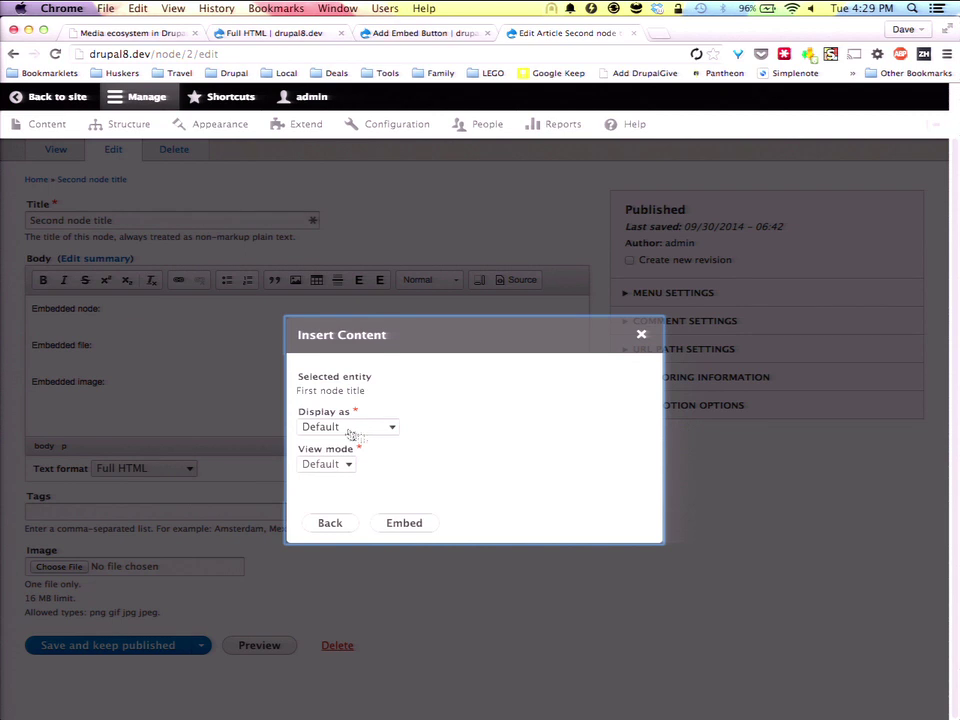
- Embed the first node displayed as Rendered entity with the Teaser view mode
left_click(337, 430)
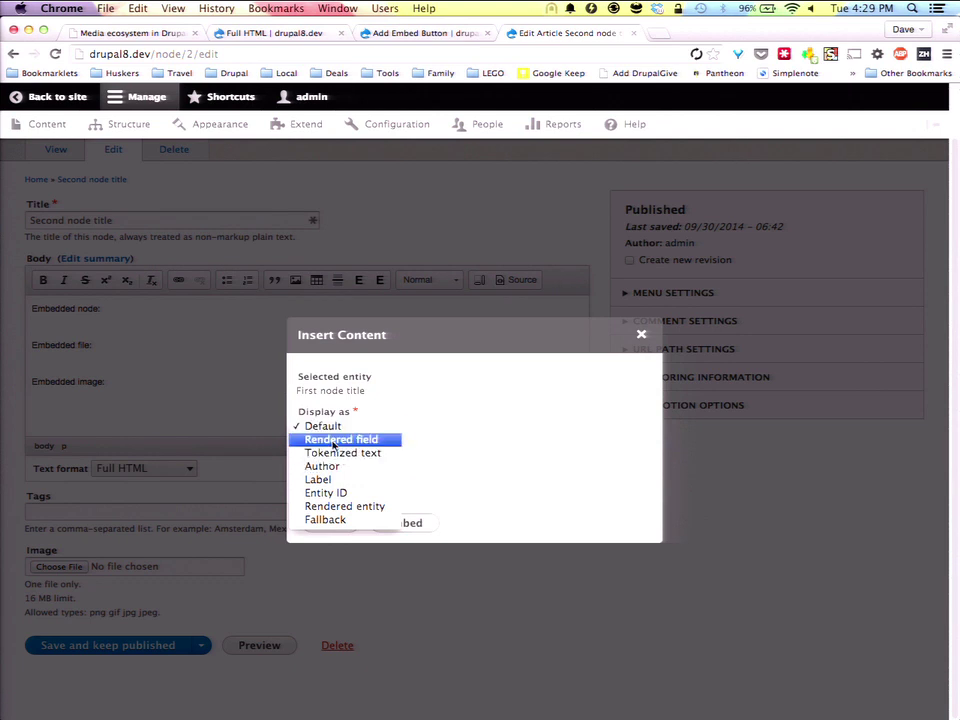
left_click(341, 512)
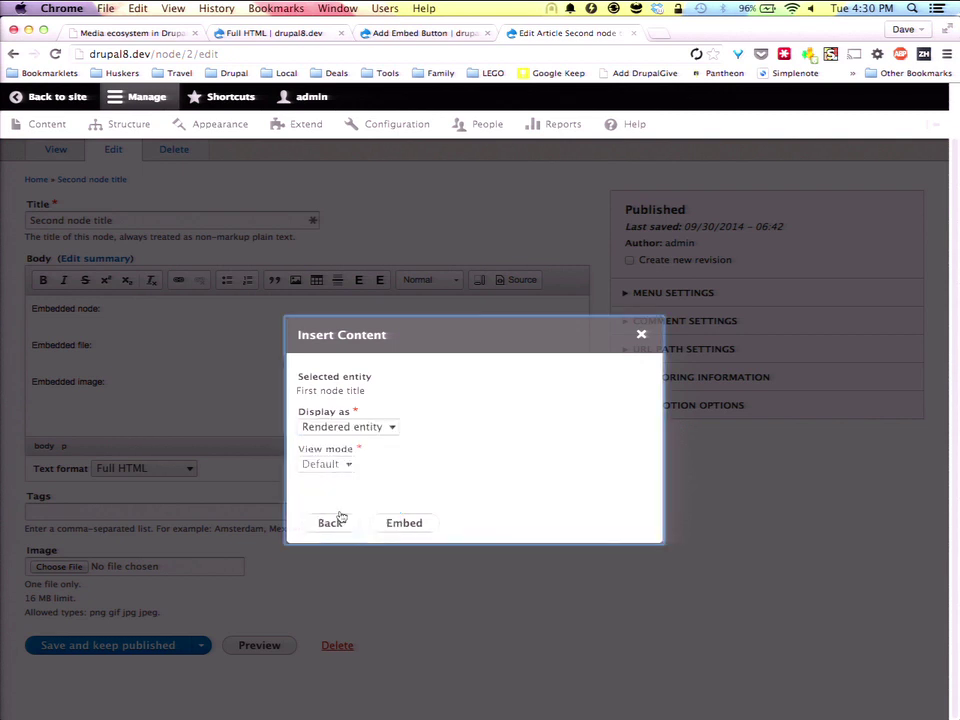
left_click(326, 464)
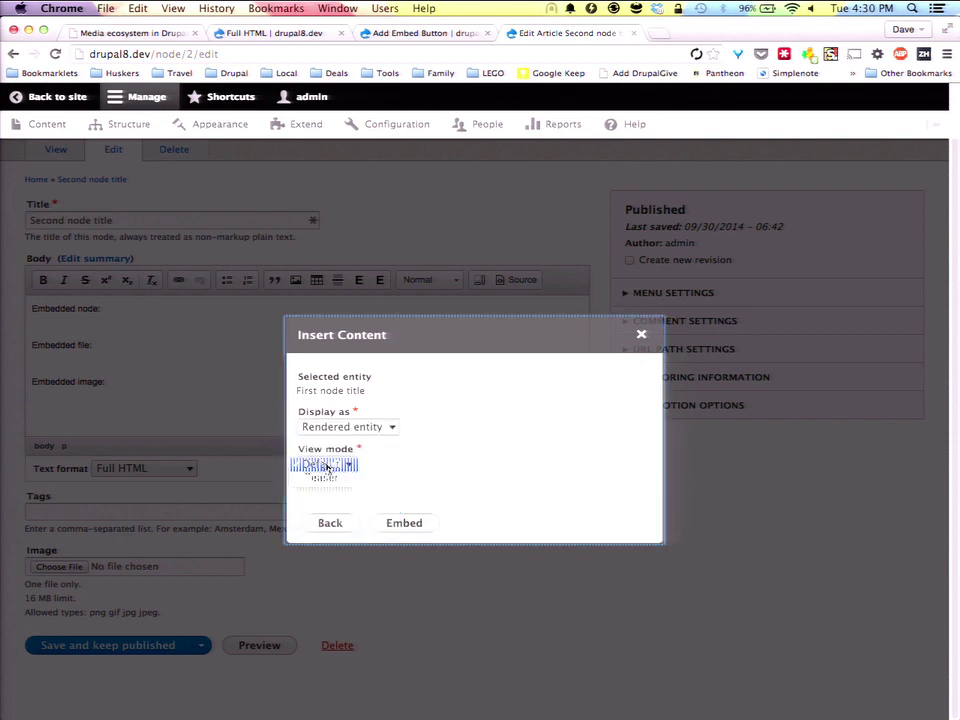
left_click(326, 482)
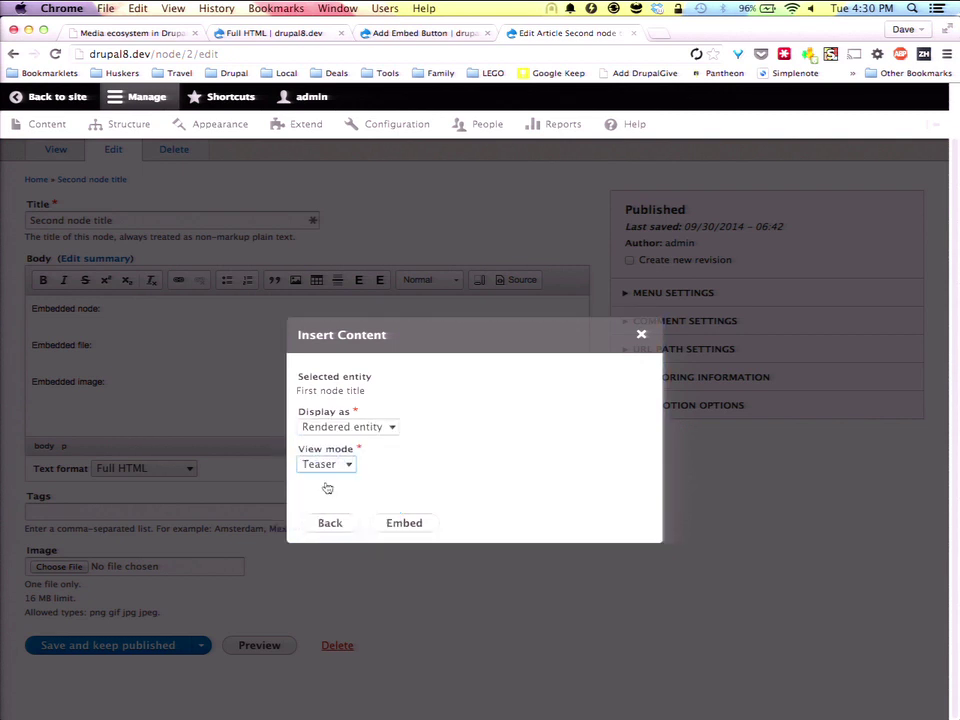
left_click(381, 524)
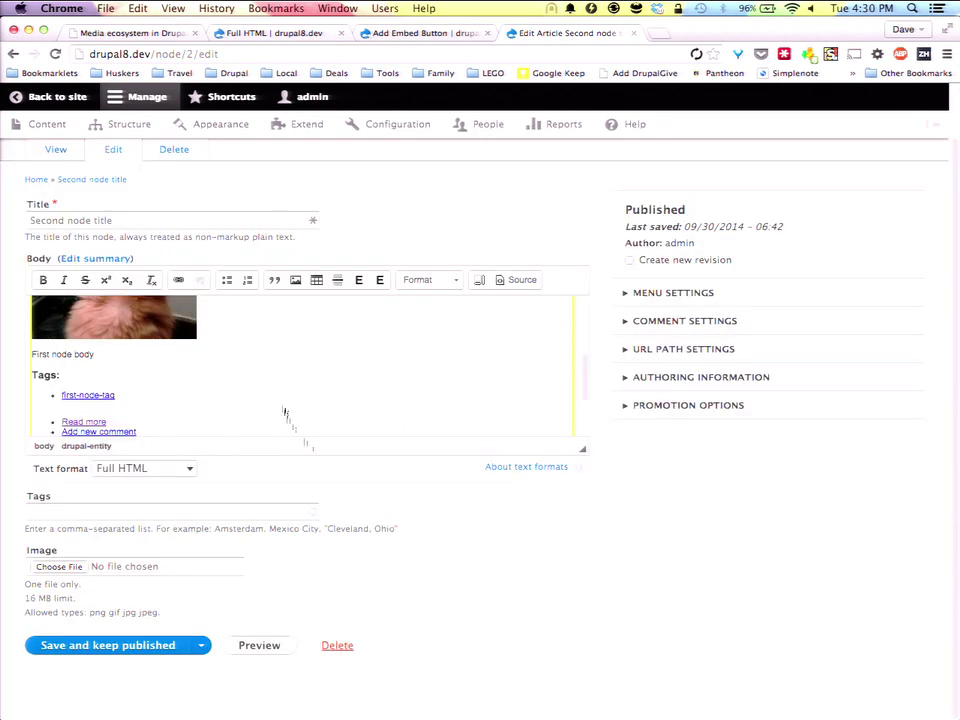
- Edit the embedded first node in the body and change its view mode to Default
scroll(282, 405, "up", 3)
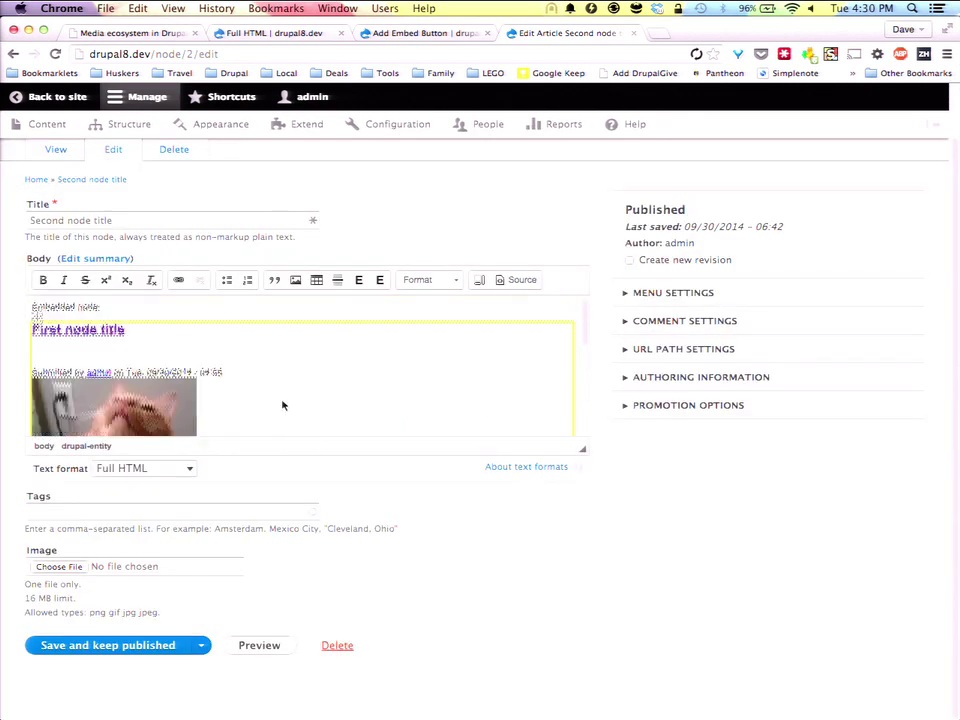
right_click(214, 360)
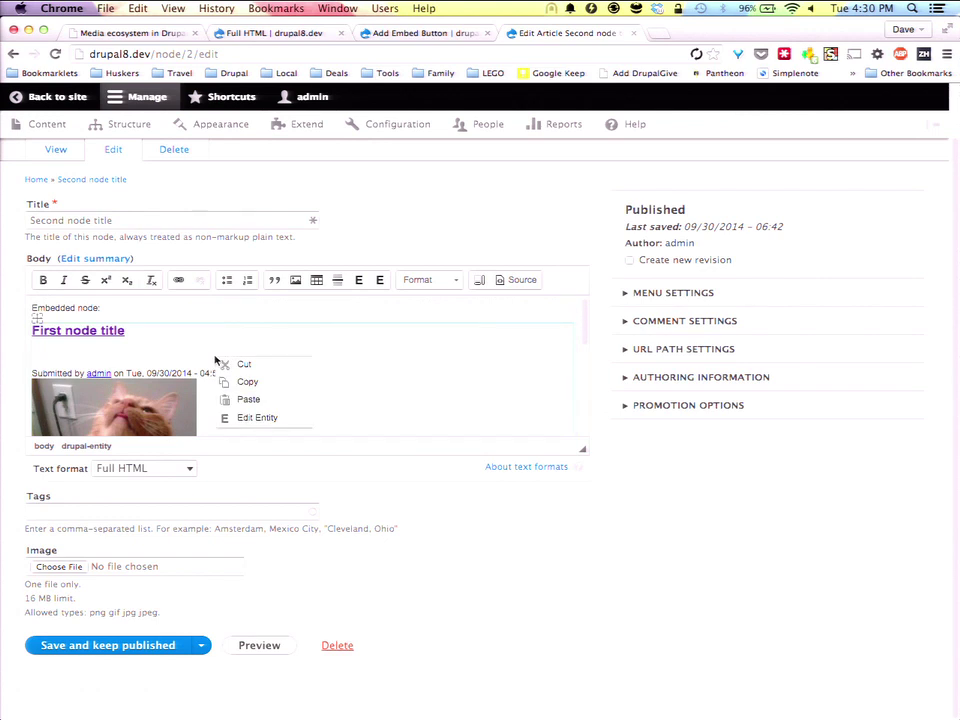
left_click(266, 420)
left_click(343, 465)
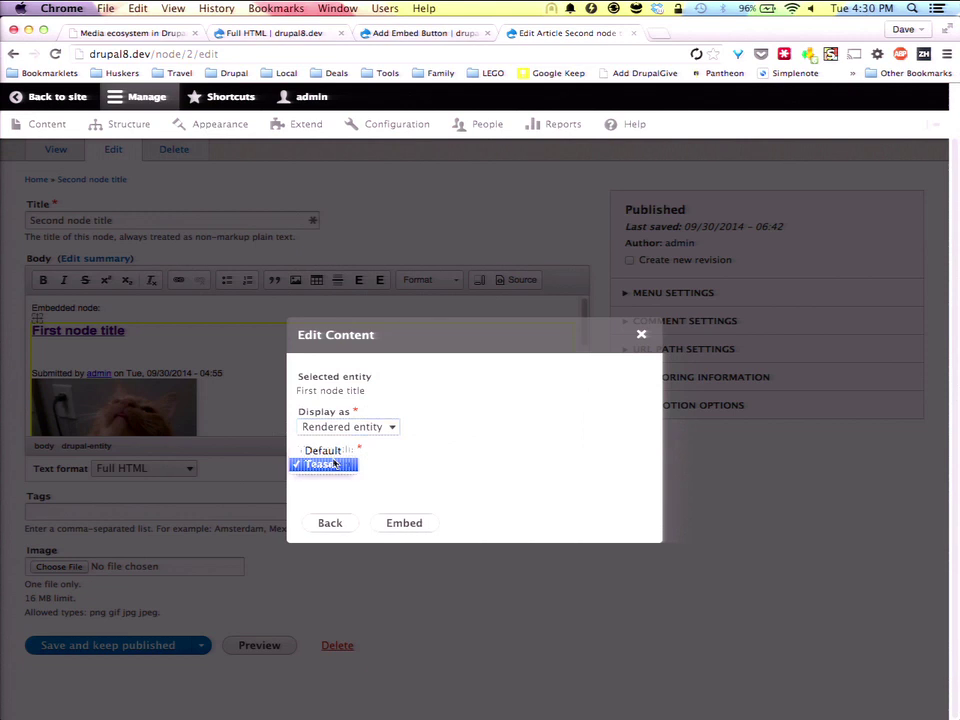
left_click(332, 462)
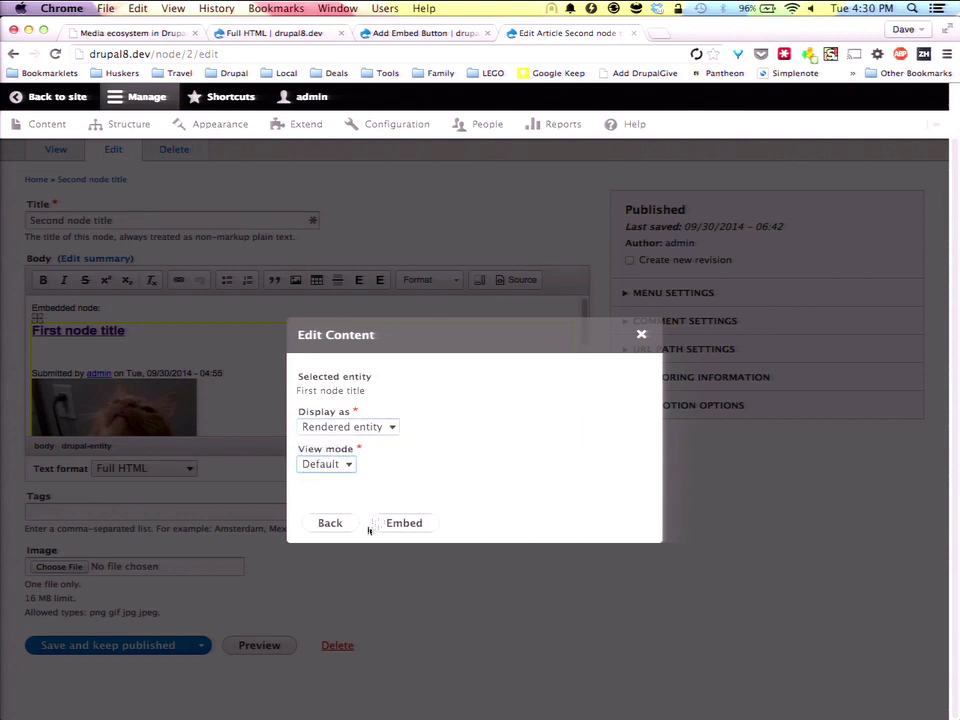
left_click(402, 521)
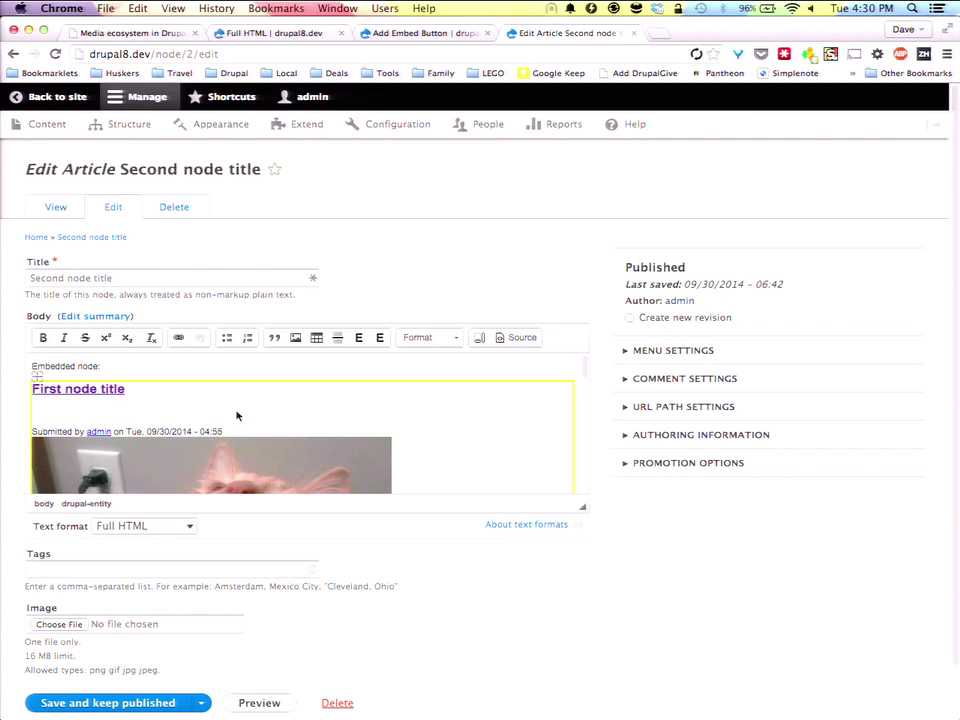
- Edit the embedded first node in the body and display it as a Label linked to the referenced entity
right_click(124, 412)
left_click(168, 467)
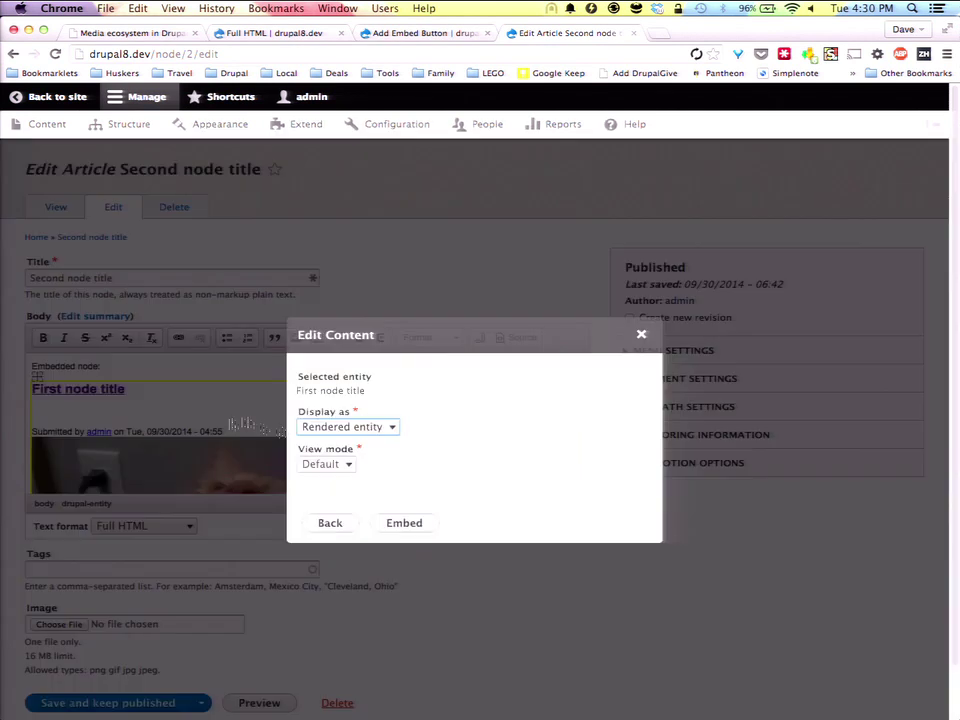
left_click(298, 429)
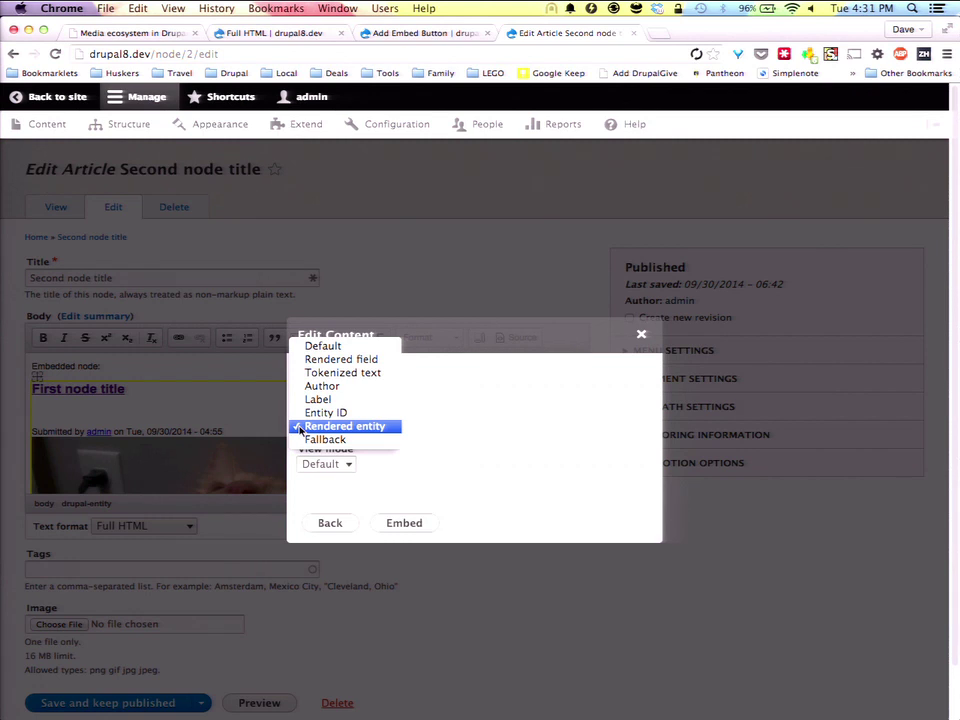
left_click(463, 407)
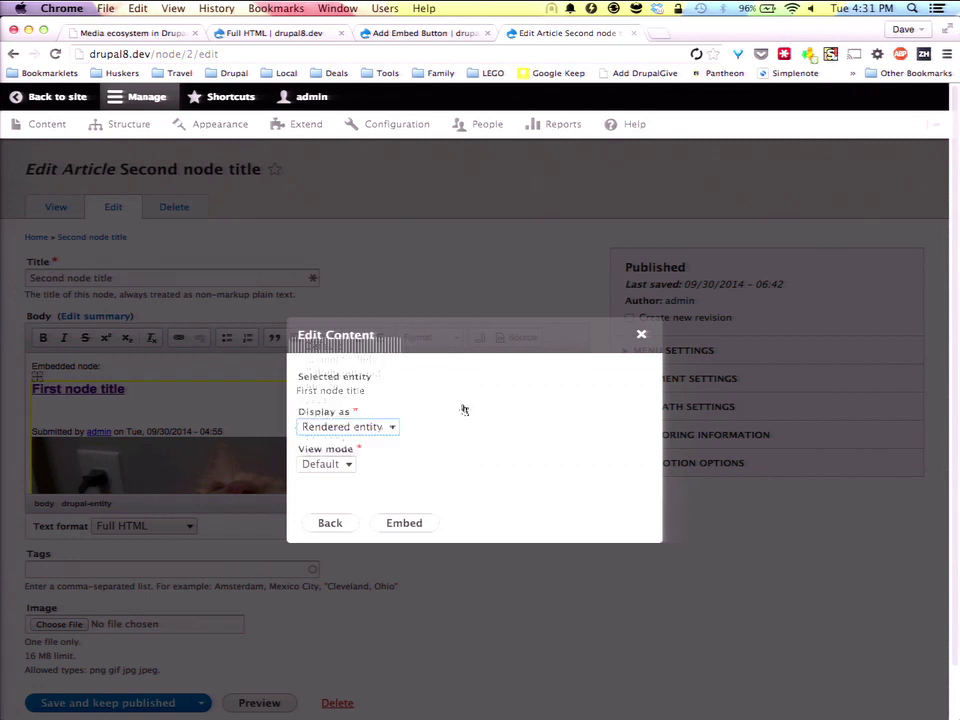
left_click(390, 428)
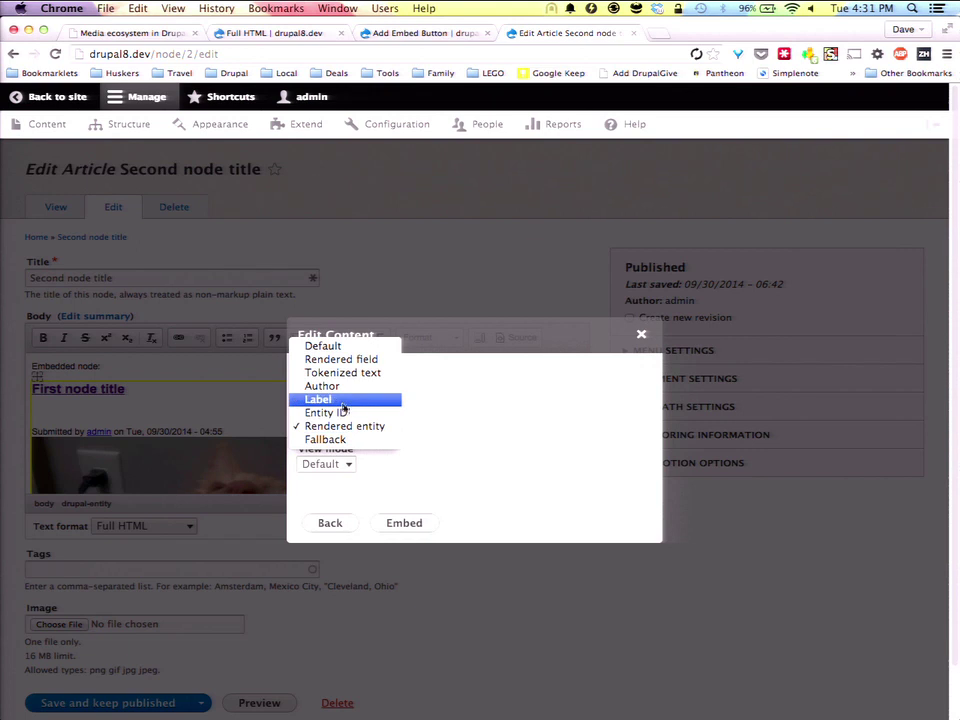
left_click(342, 403)
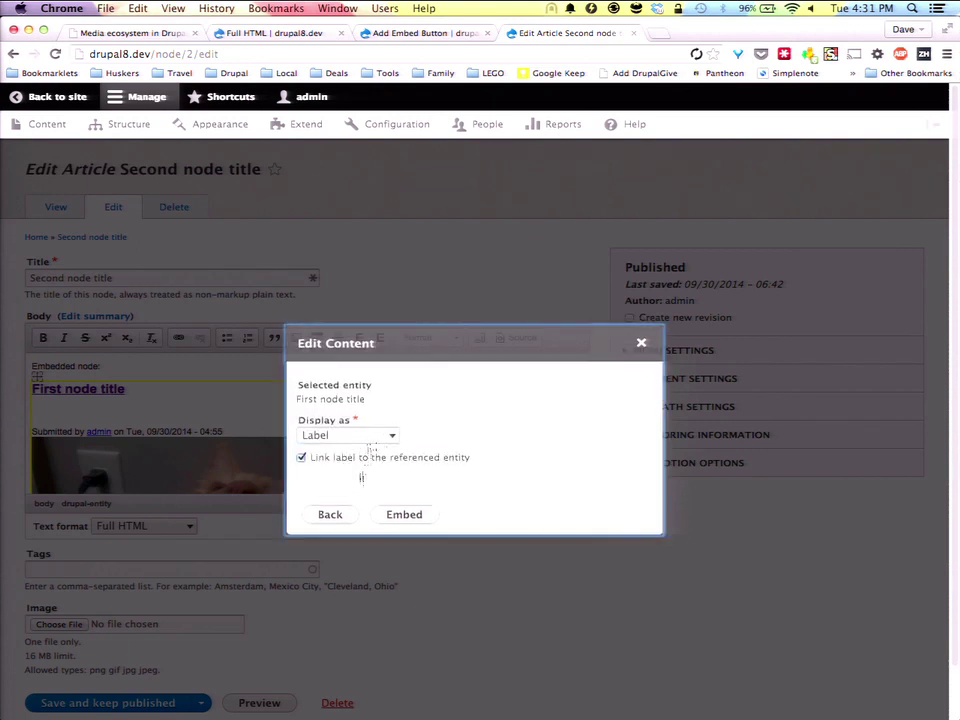
left_click(395, 516)
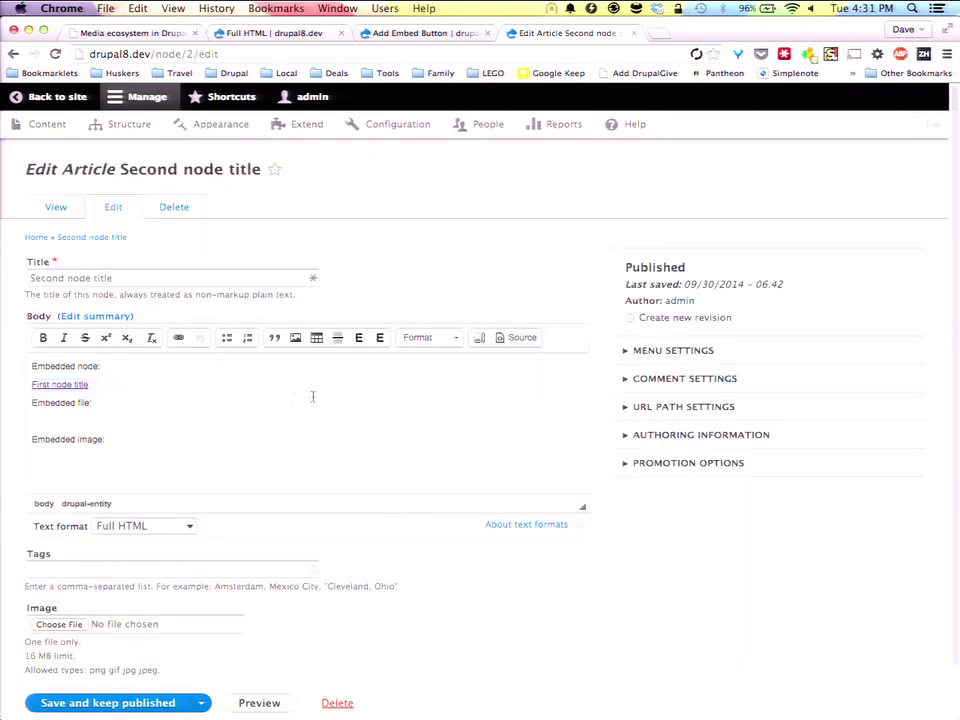
- Examine the drupal-entity tag and its label, ID and UUID attributes in the body's enlarged HTML source, then return to the rich text view
left_click(527, 339)
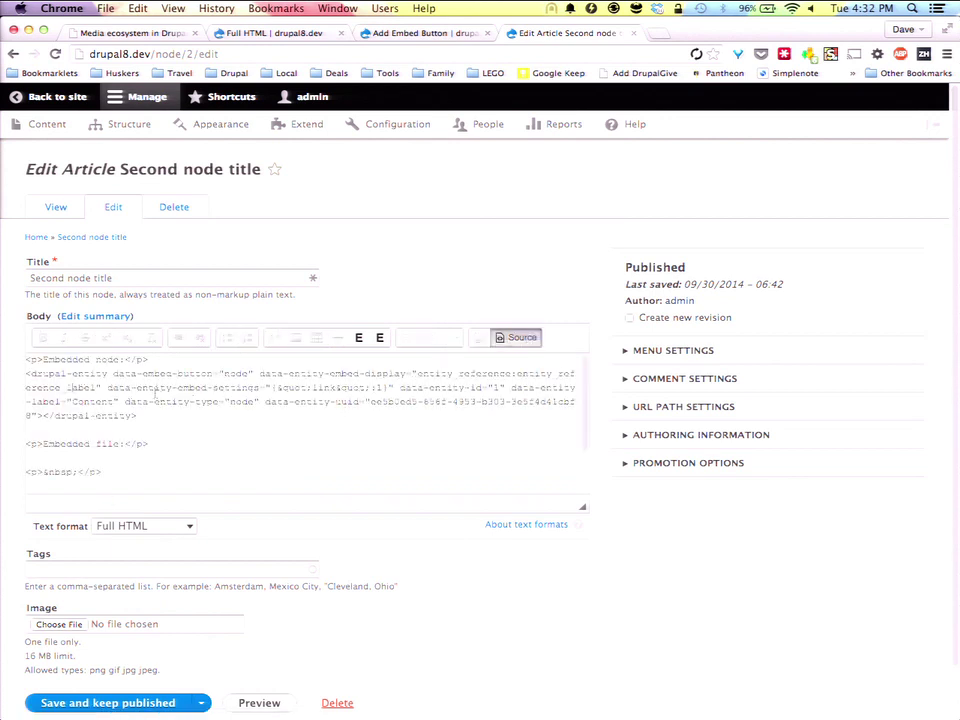
key("super+equal")
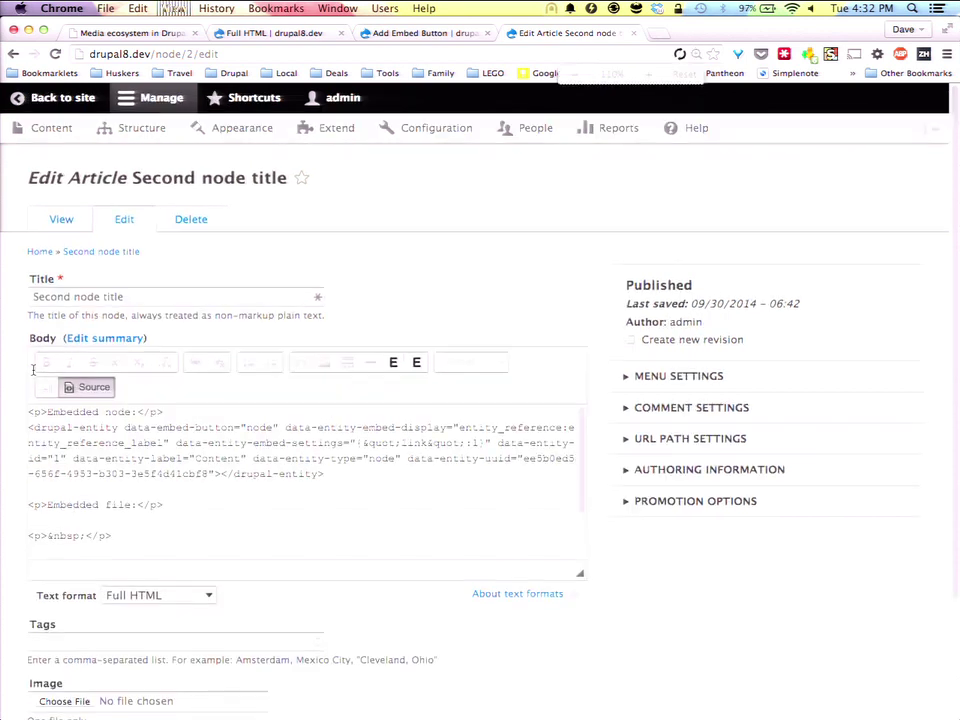
key("super+equal")
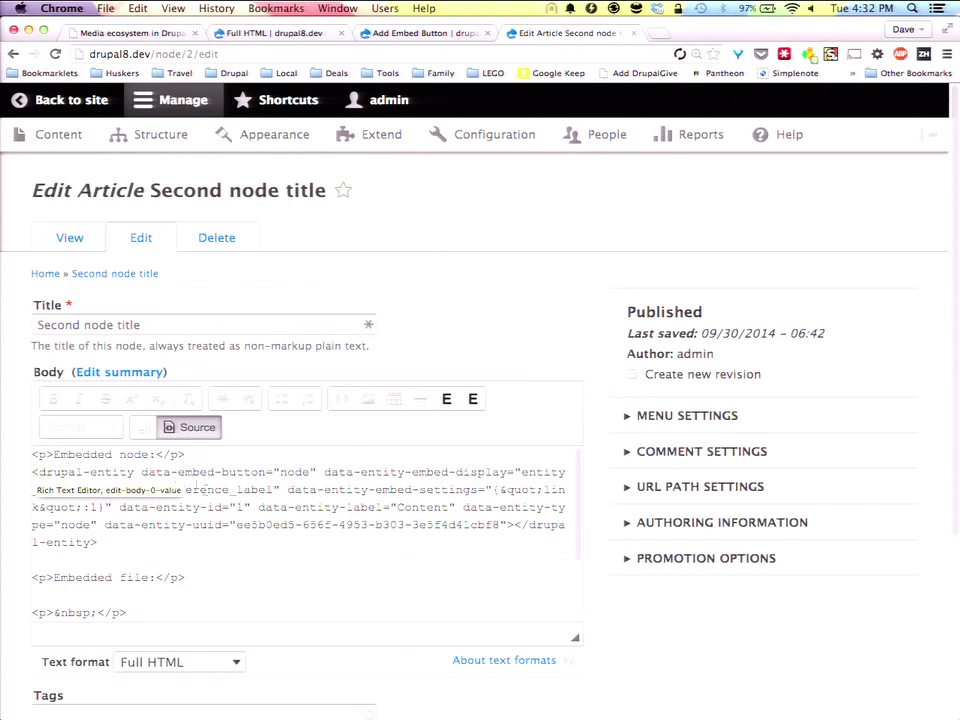
left_click(445, 468)
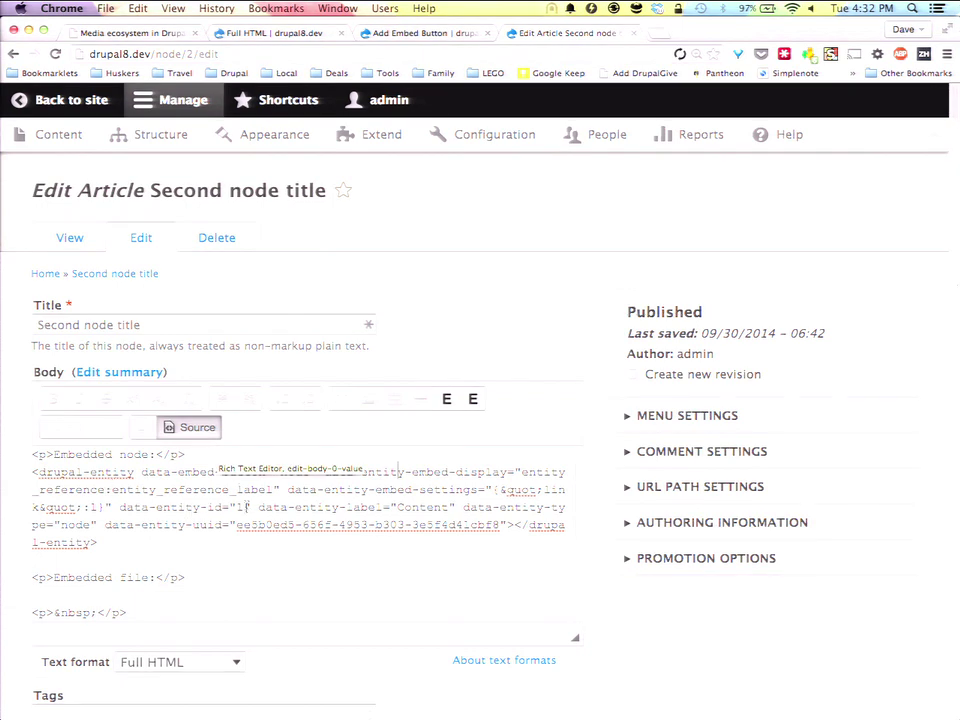
double_click(386, 505)
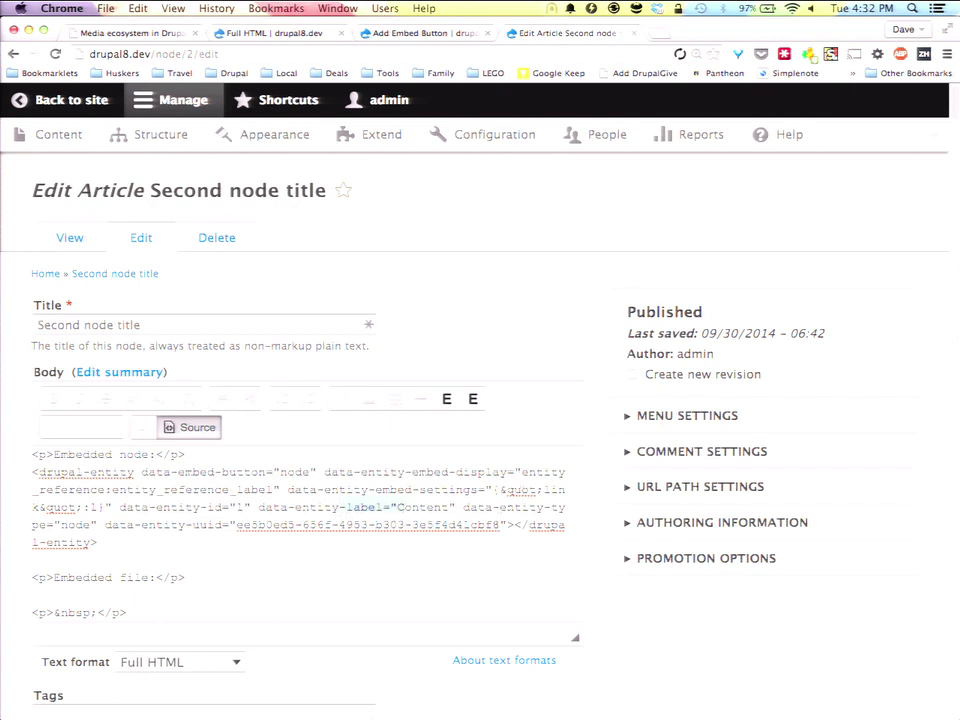
left_click(218, 523)
scroll(514, 272, "down", 1)
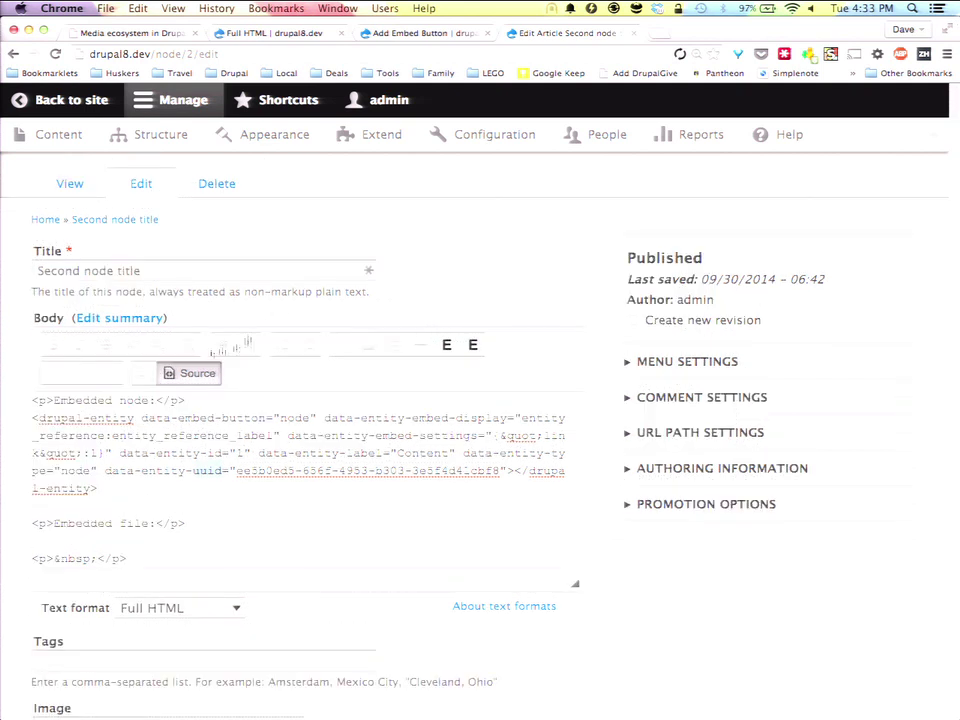
left_click(195, 375)
- Start inserting an embedded file under "Embedded file:" and choose entity ID 1 as the file to embed
scroll(150, 400, "down", 1)
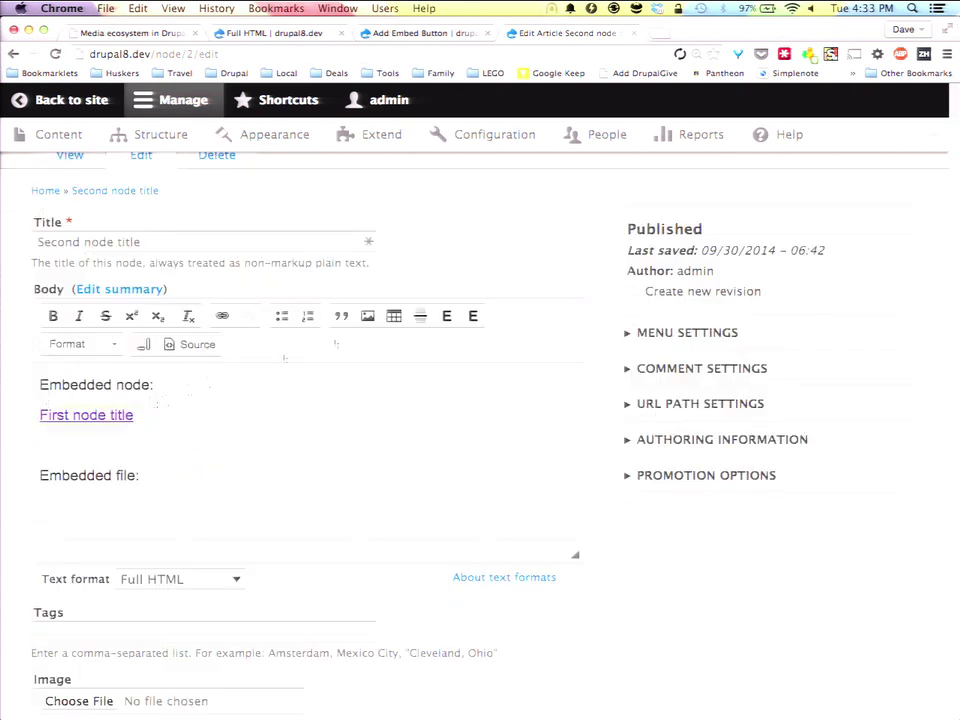
left_click(81, 494)
left_click(475, 322)
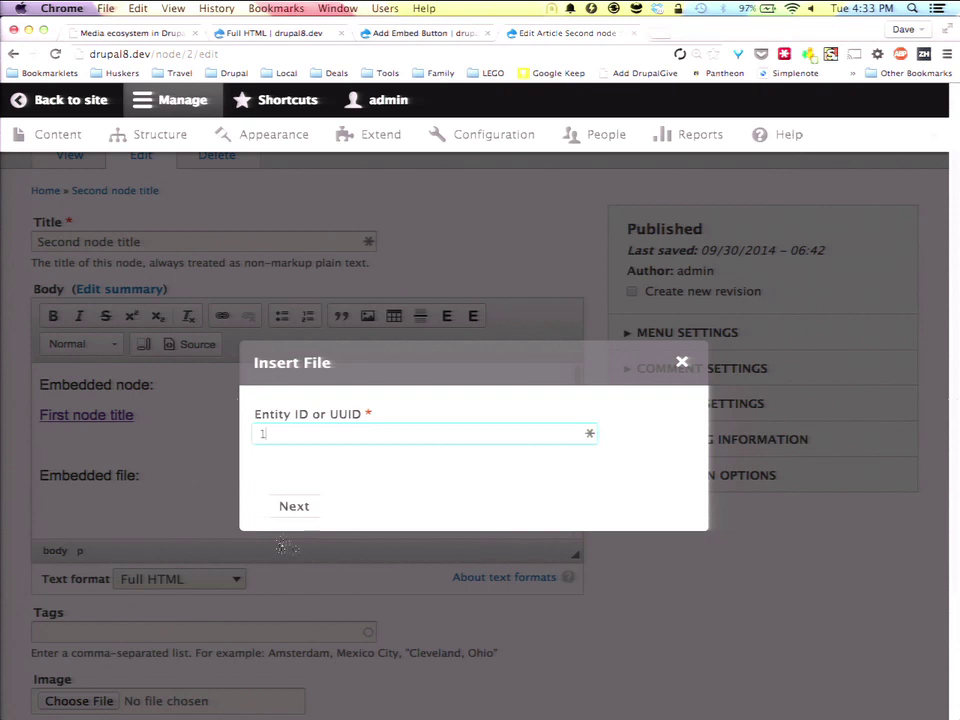
left_click(294, 508)
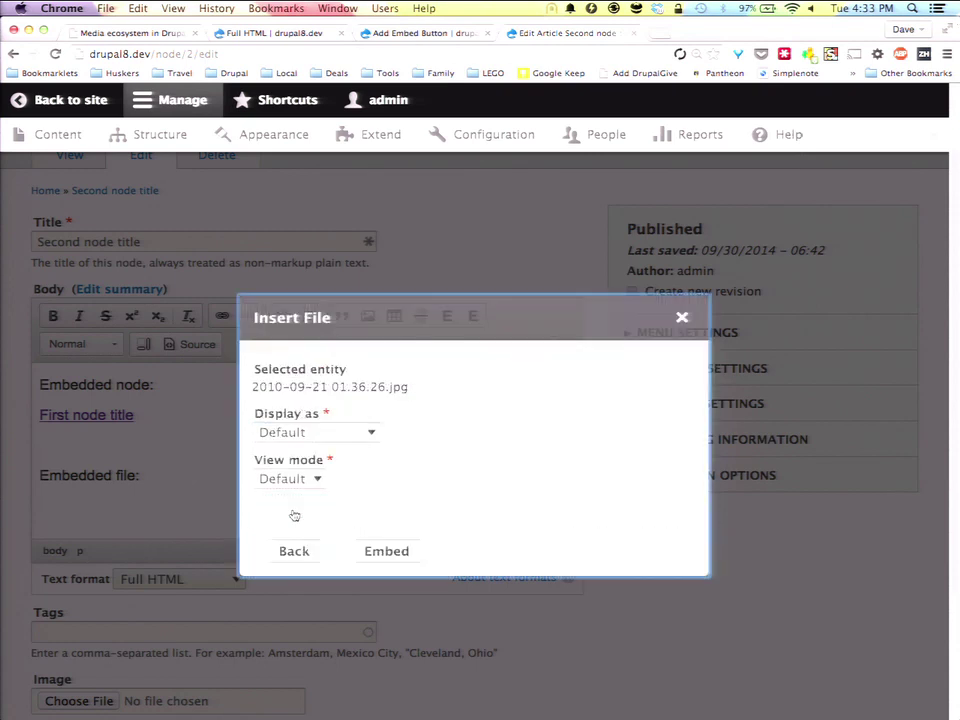
- Embed the selected file displayed as Generic file with the description "HELLO CAT"
left_click(358, 434)
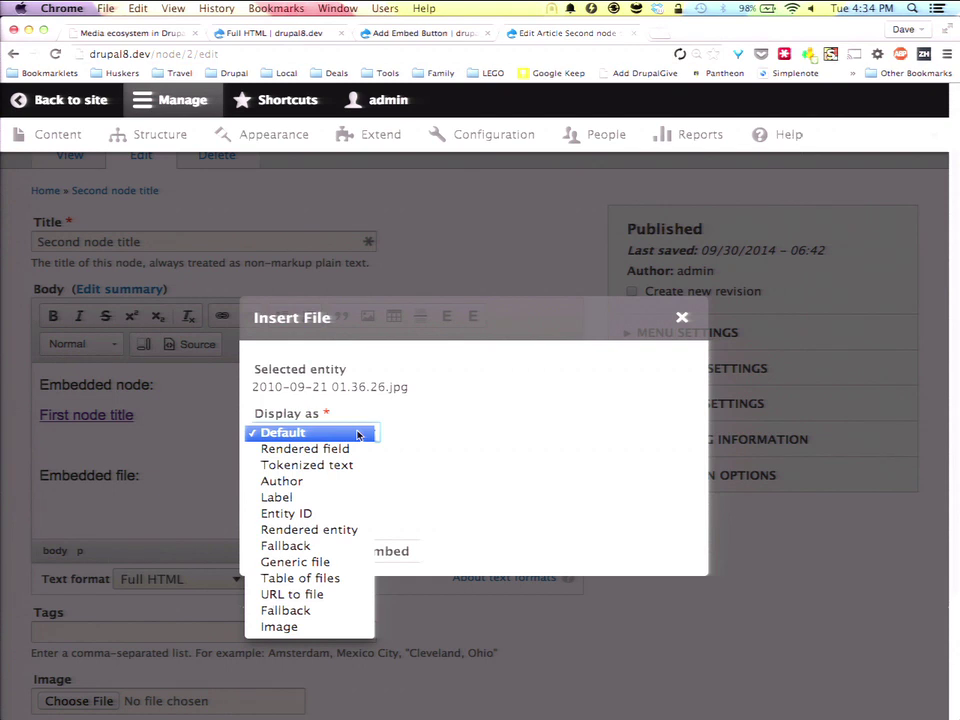
left_click(333, 564)
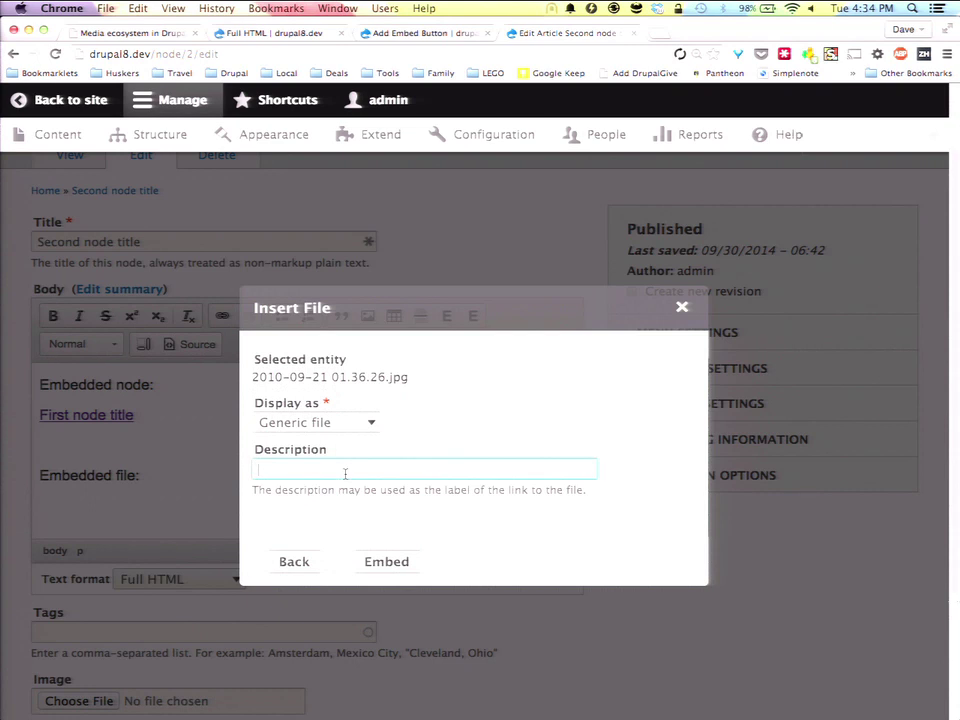
type("HELLO CAT")
left_click(386, 561)
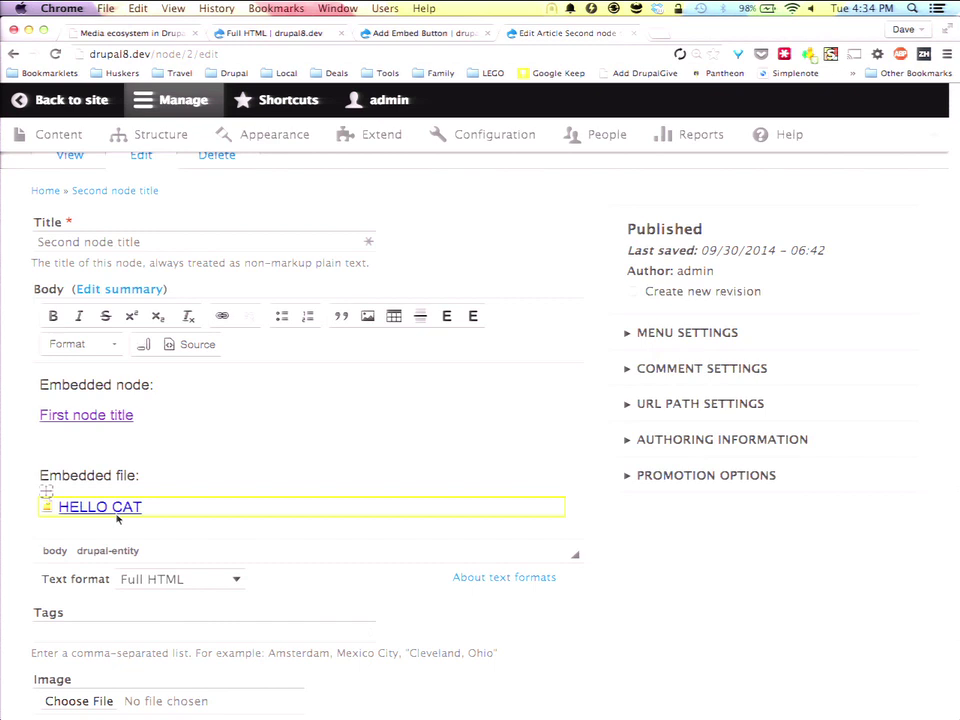
- Edit the embedded file to display as Image and set its image style to Medium (220x220)
right_click(77, 516)
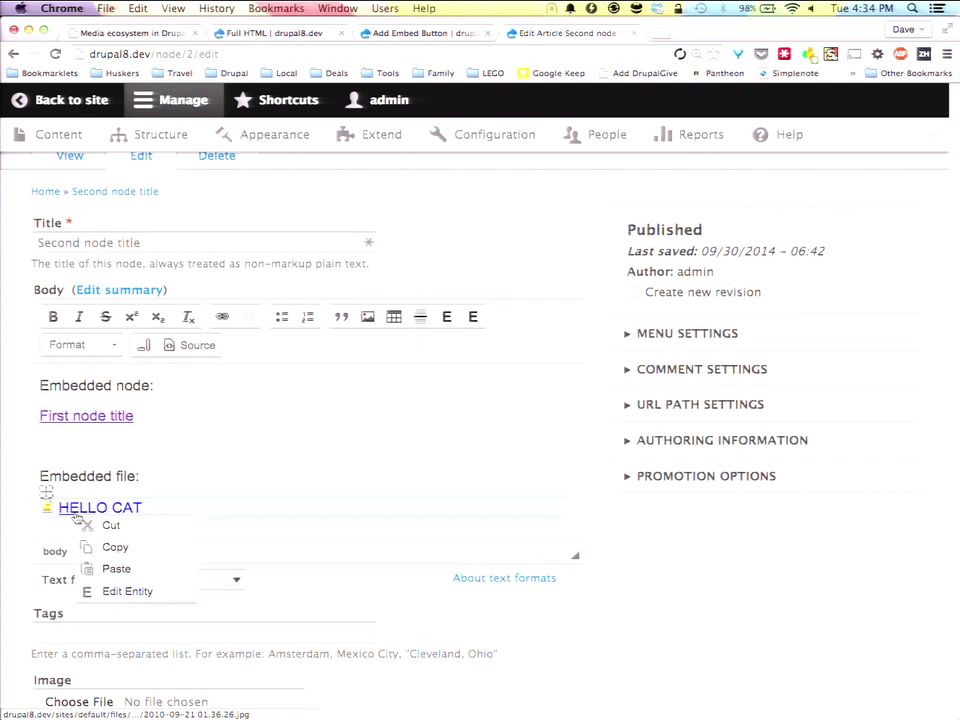
left_click(122, 591)
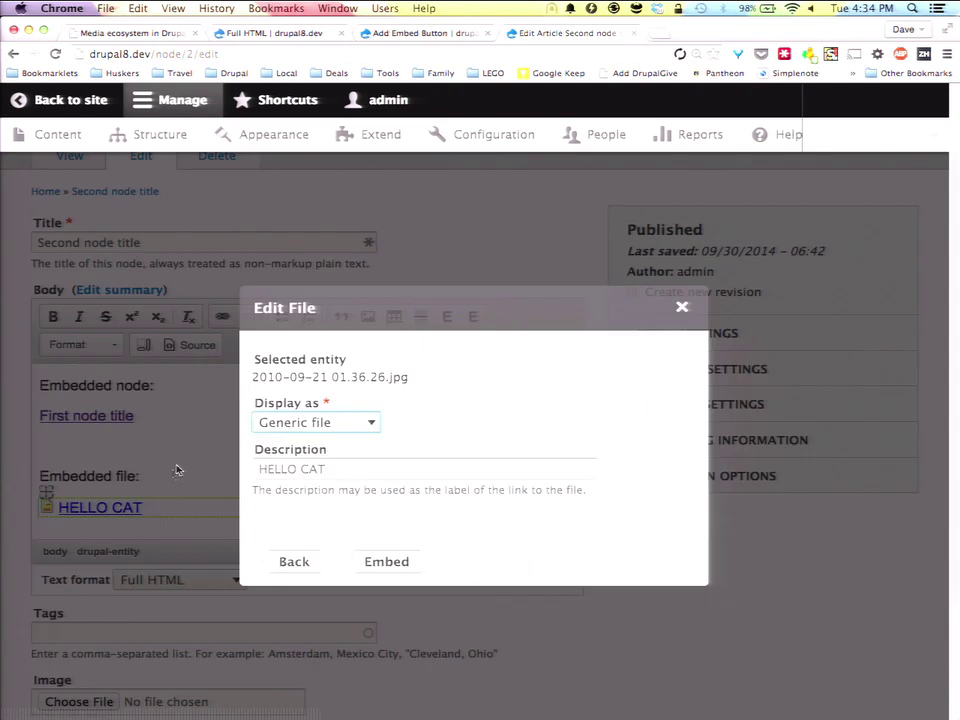
left_click(293, 426)
left_click(298, 487)
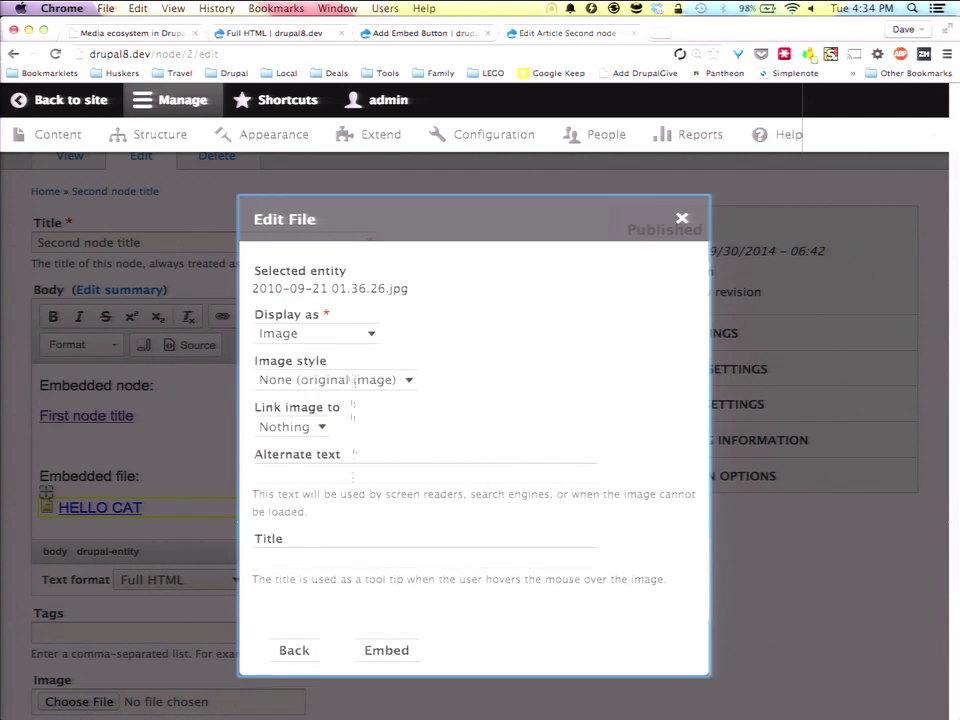
left_click(332, 379)
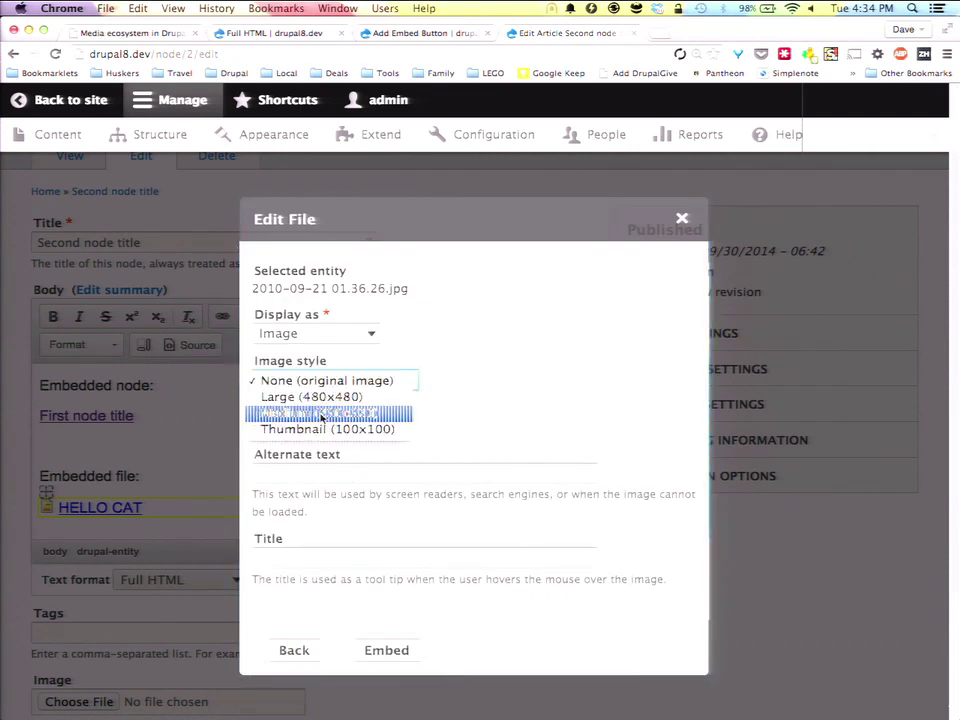
left_click(305, 413)
- Embed the image with the alternate text "Alt text" and the title "HI CAT", and show the body's HTML source
left_click(312, 475)
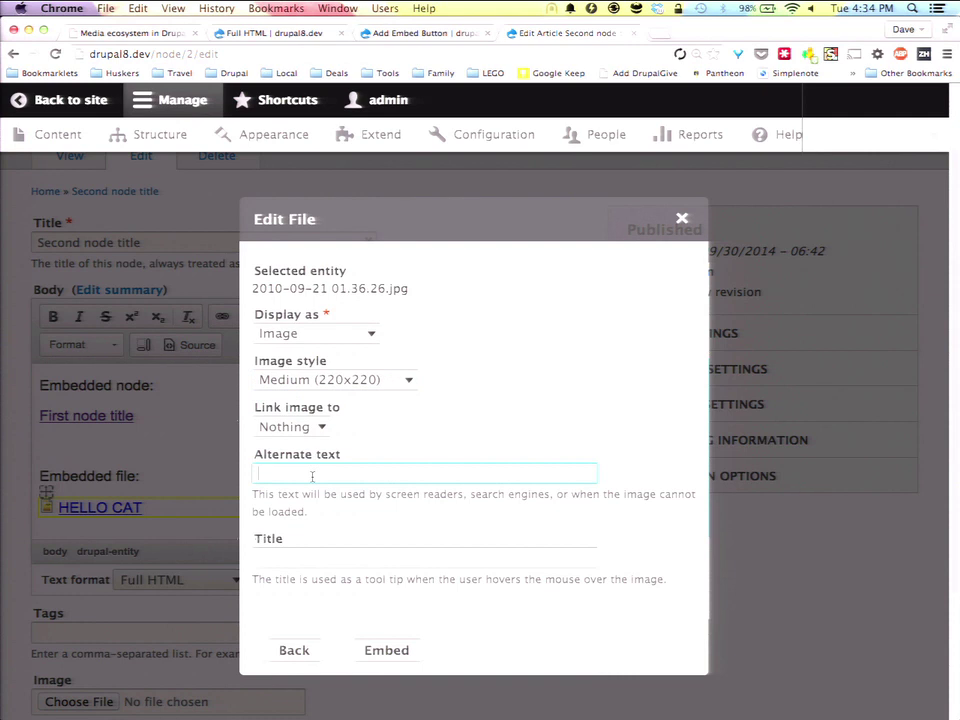
type("Alt text")
key("Tab")
type("HI CAT")
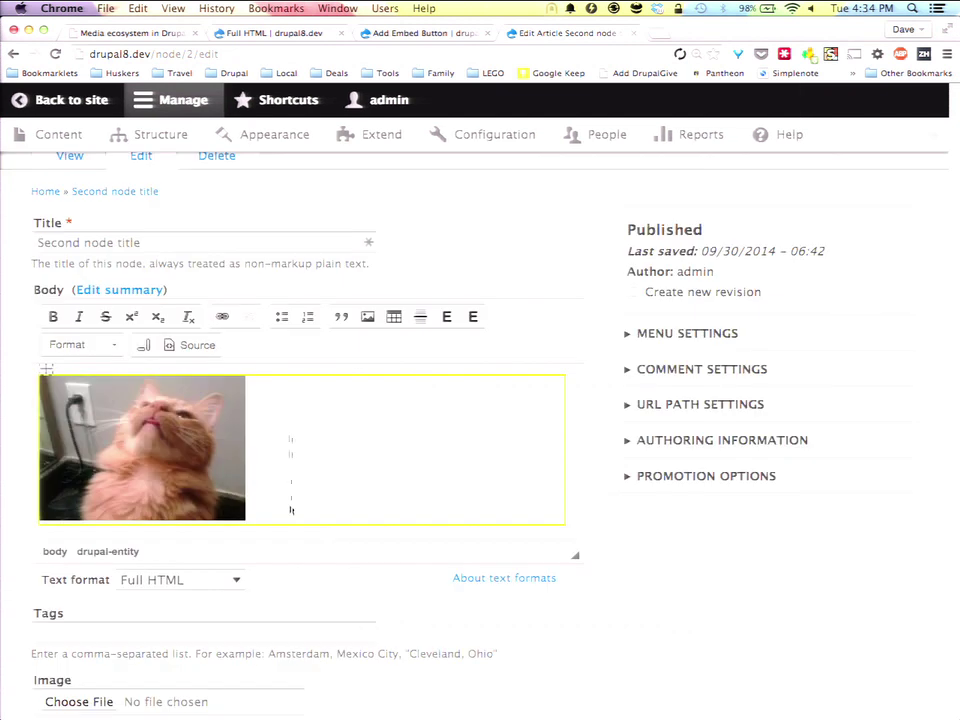
left_click(200, 346)
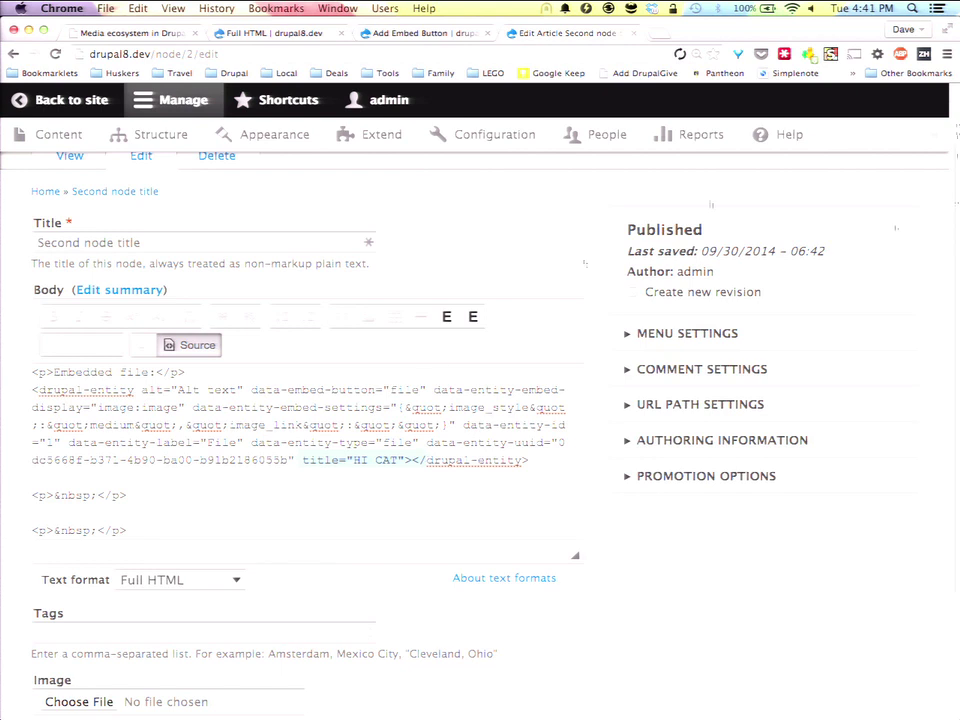
- Switch to the media ecosystem presentation and advance to the slide about the people and expertise needed
left_click(152, 36)
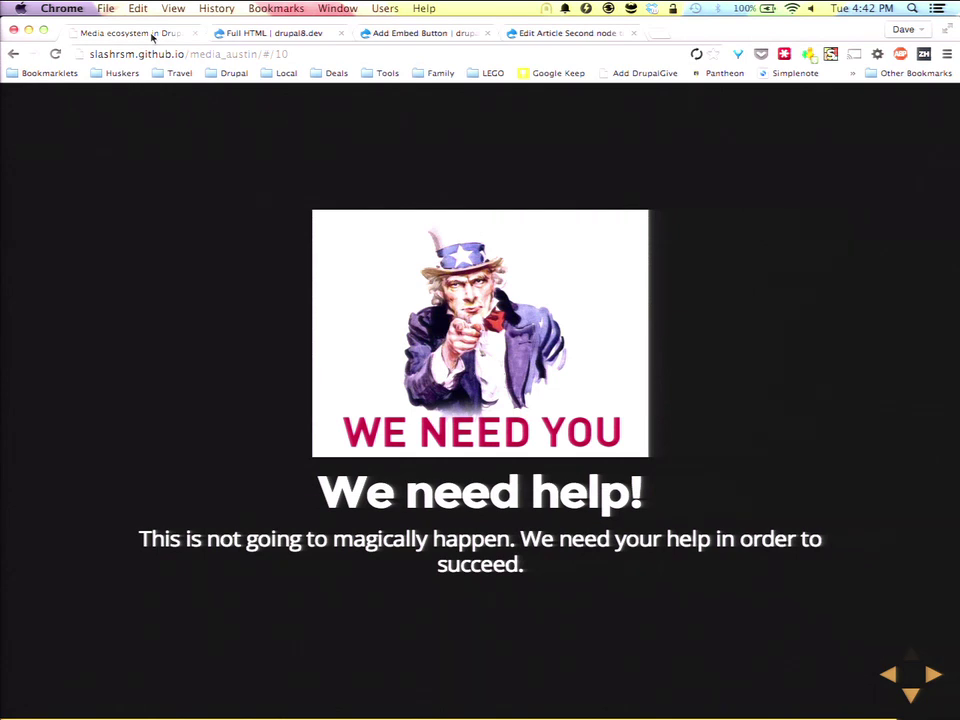
key("Down")
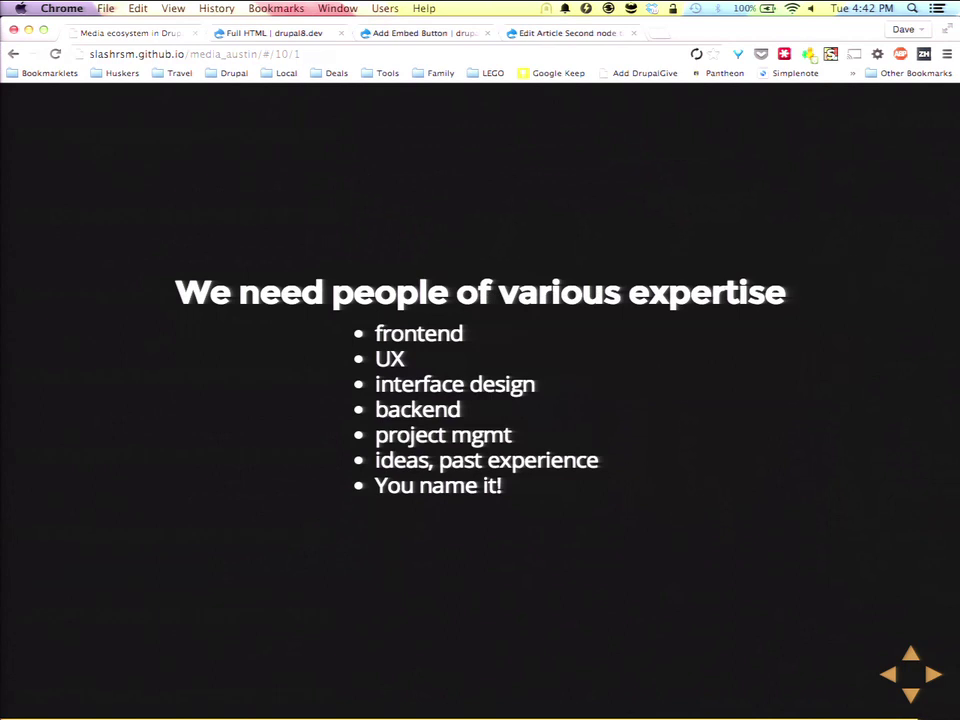